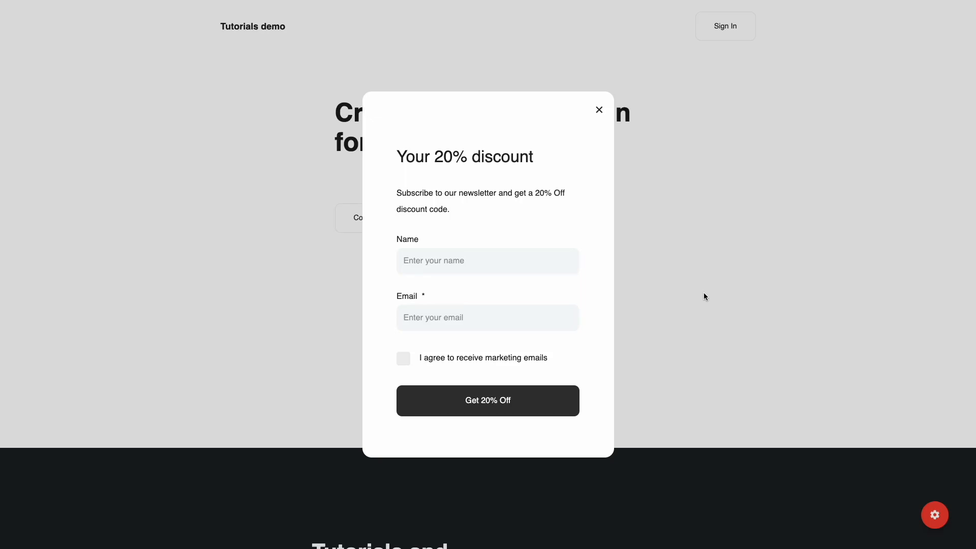
Fill in the discount popup with a name and email address, agree to marketing emails, and submit it
click(519, 263)
text(Alex)
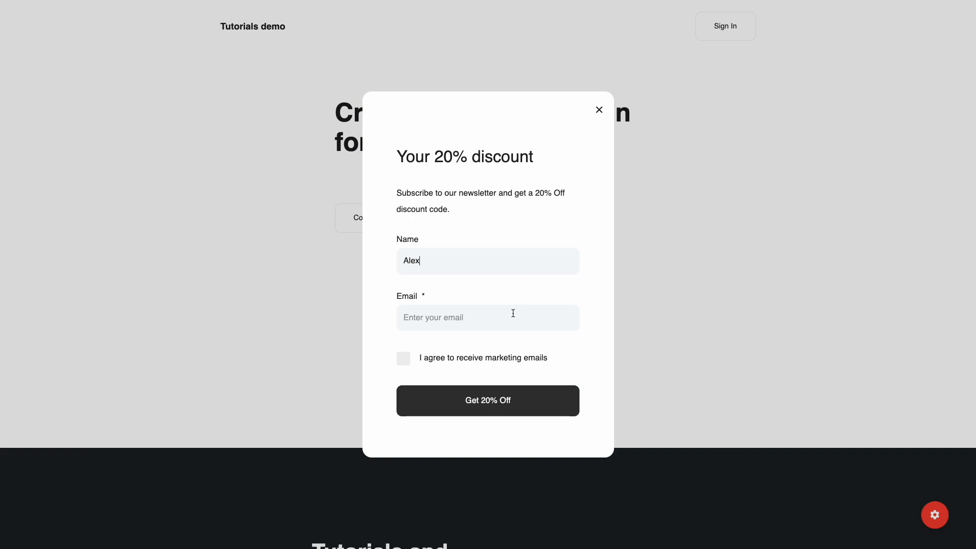
click(513, 315)
text(mail@mail.com)
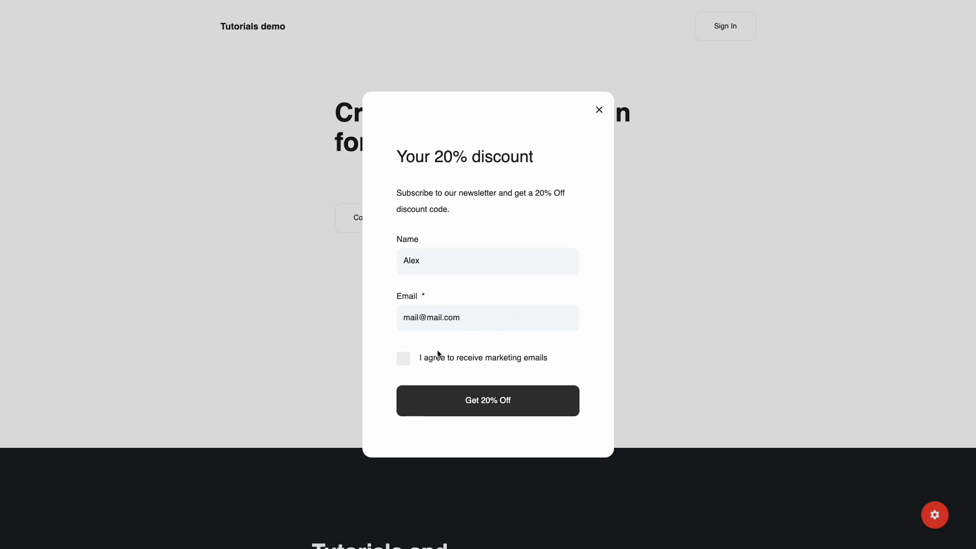
click(404, 366)
click(433, 406)
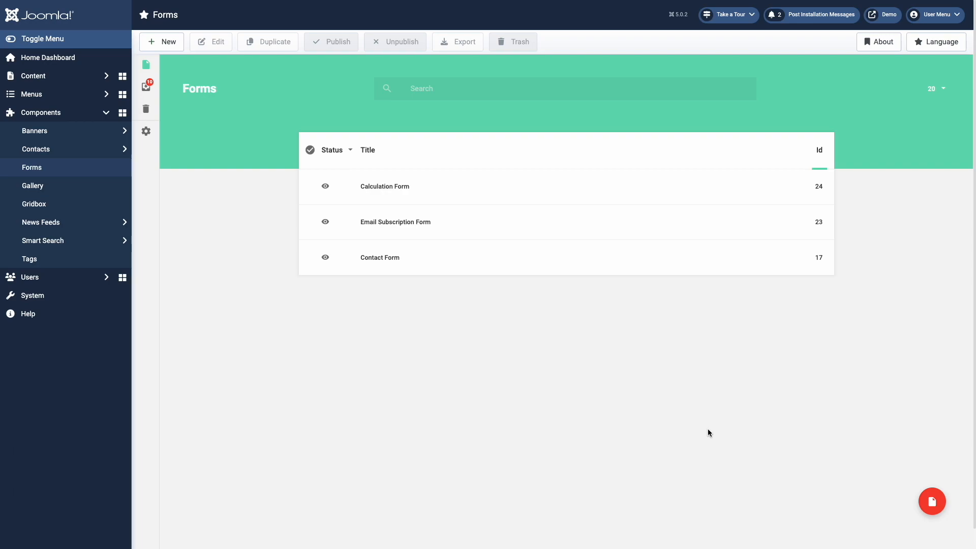
Create a new form titled "Opt-In Form" in the Joomla Forms component
click(932, 502)
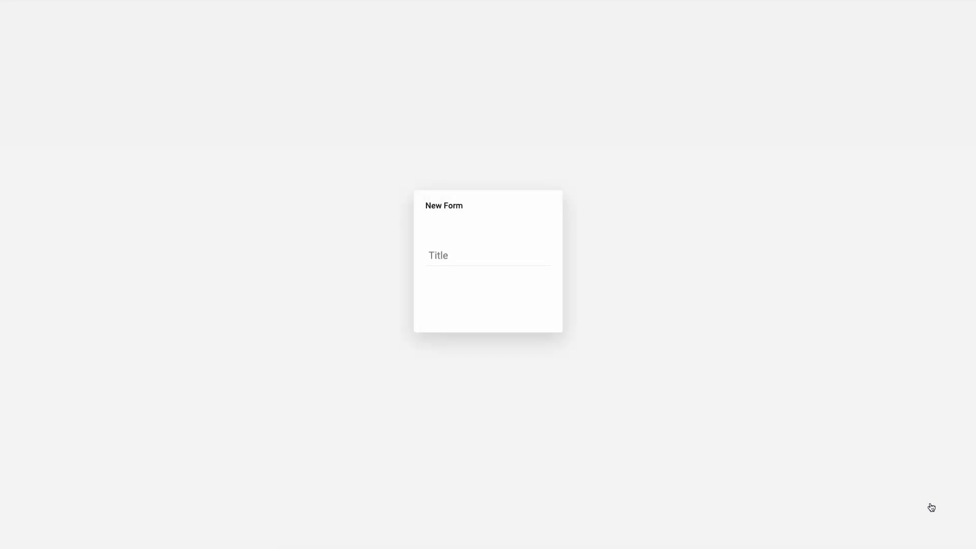
text(Opt-In Form)
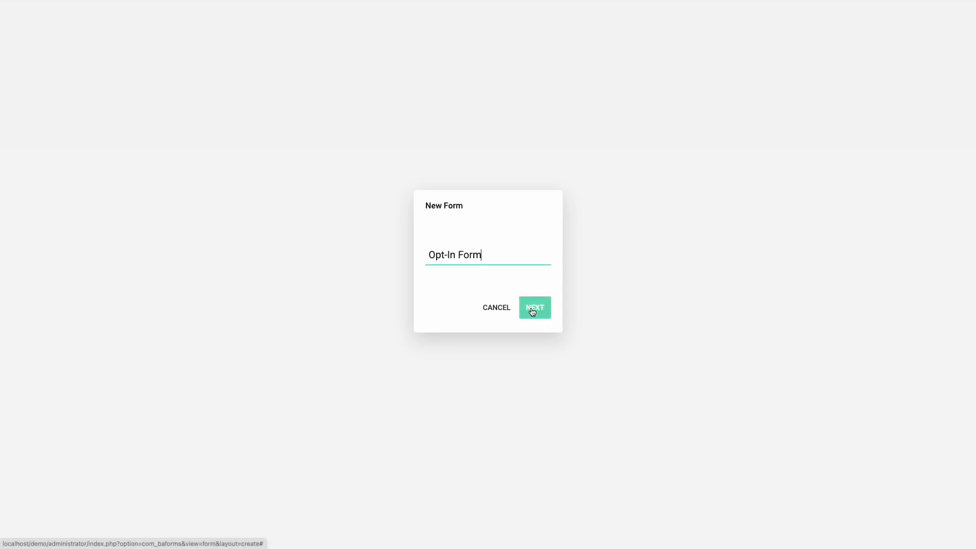
click(532, 309)
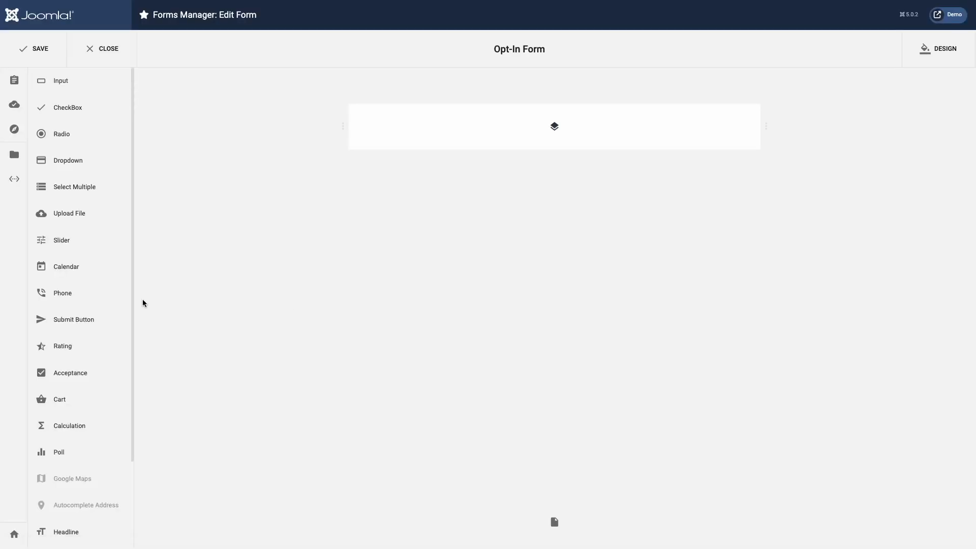
Add a headline to the empty form, labelled "Your 20% discount" with the H4 HTML tag
scroll(82, 298, down, 2)
drag(76, 428, 520, 131)
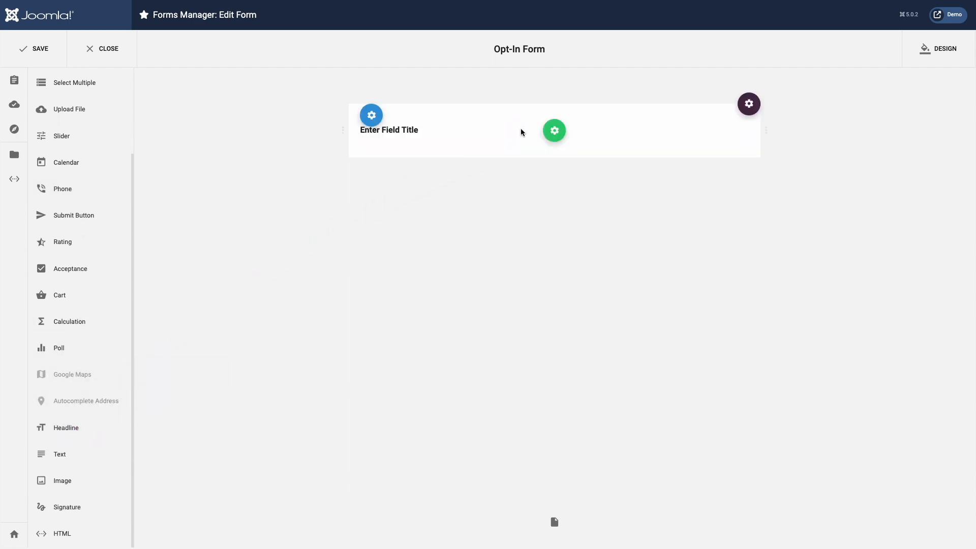
triple_click(841, 156)
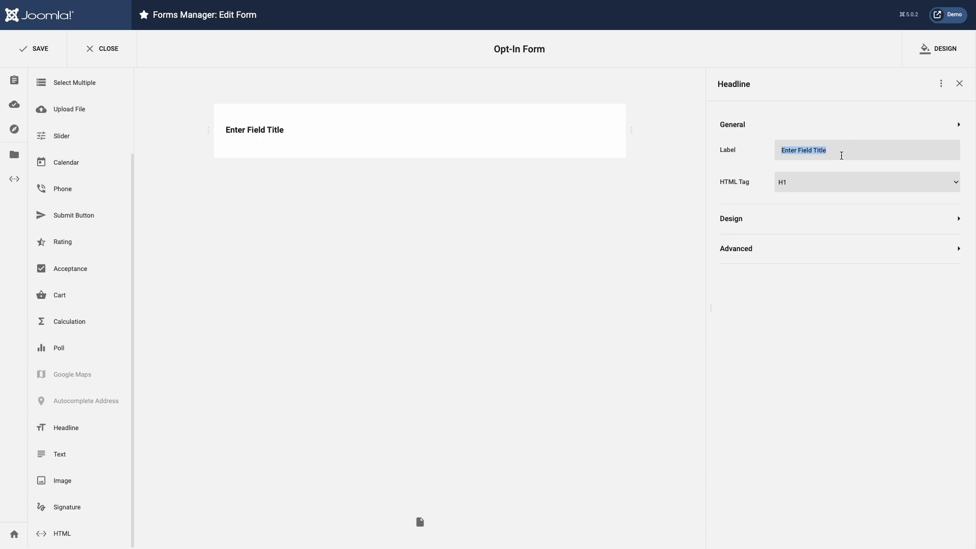
text(Your 20% discount)
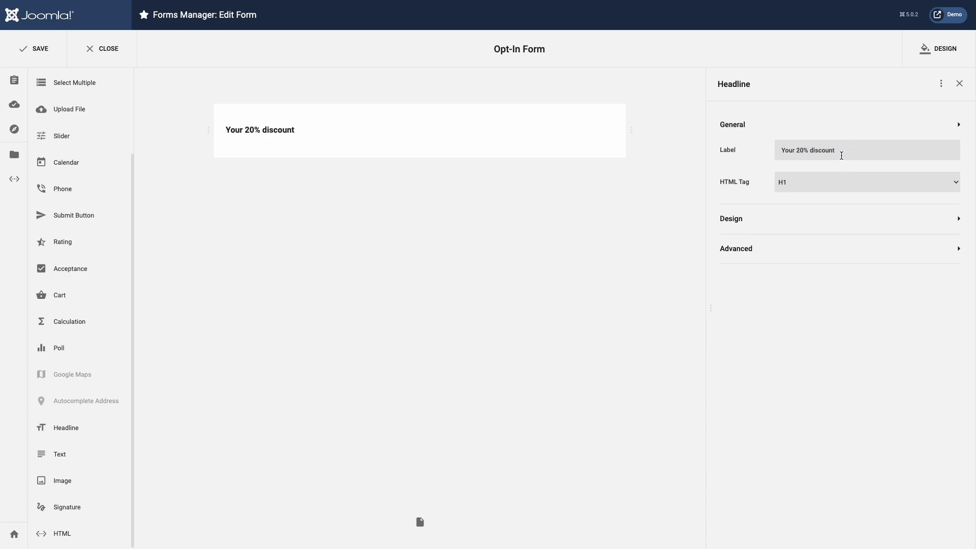
click(844, 182)
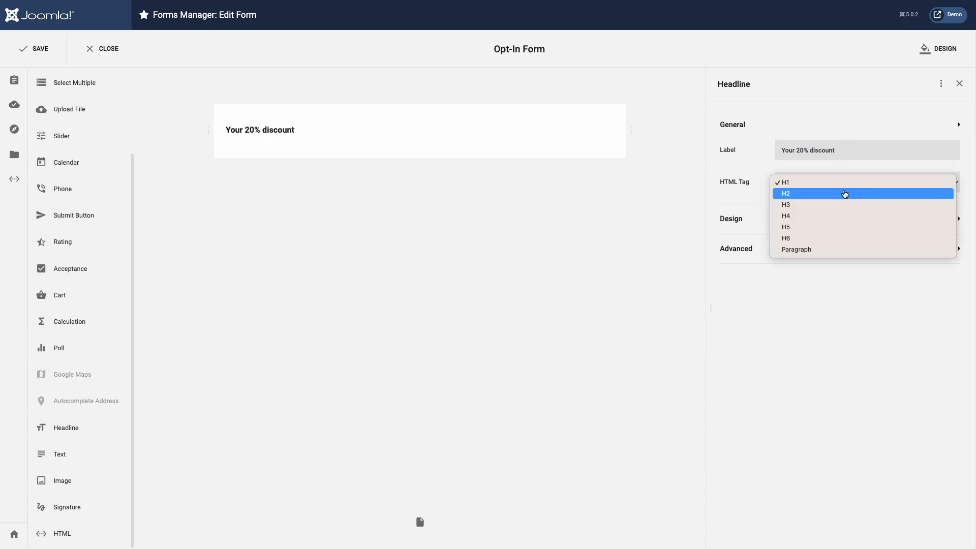
click(839, 215)
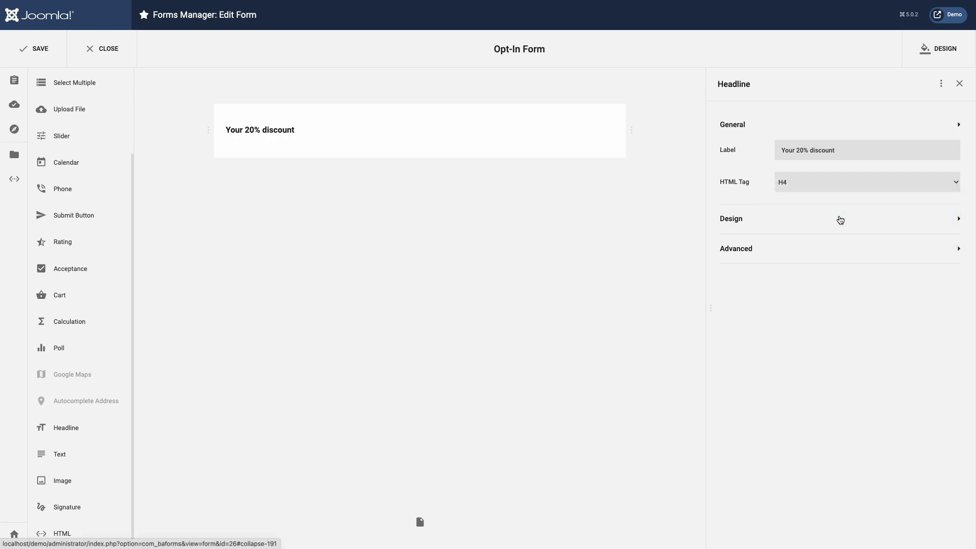
Style the headline with a 36 px font size, 48 px line height and no bold
click(839, 220)
double_click(902, 211)
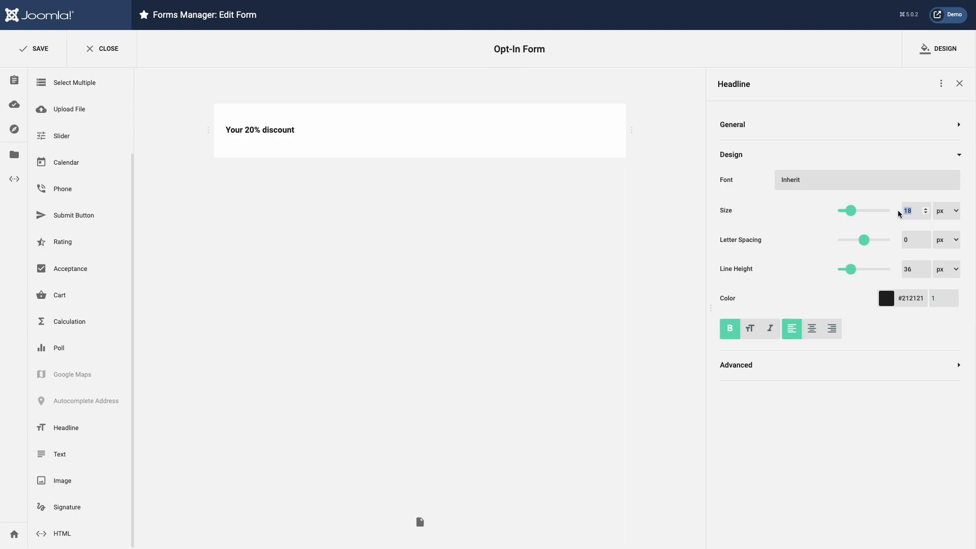
text(36)
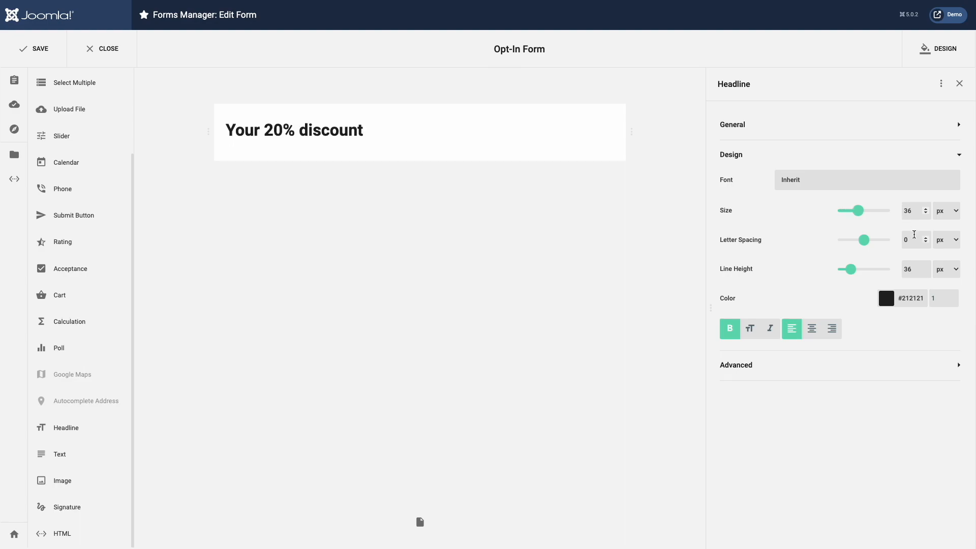
double_click(903, 270)
text(48)
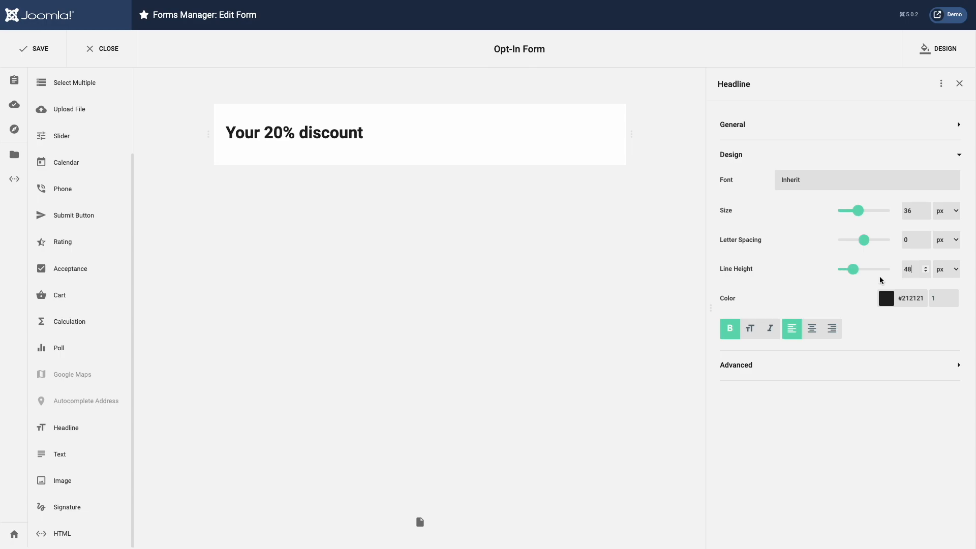
click(729, 328)
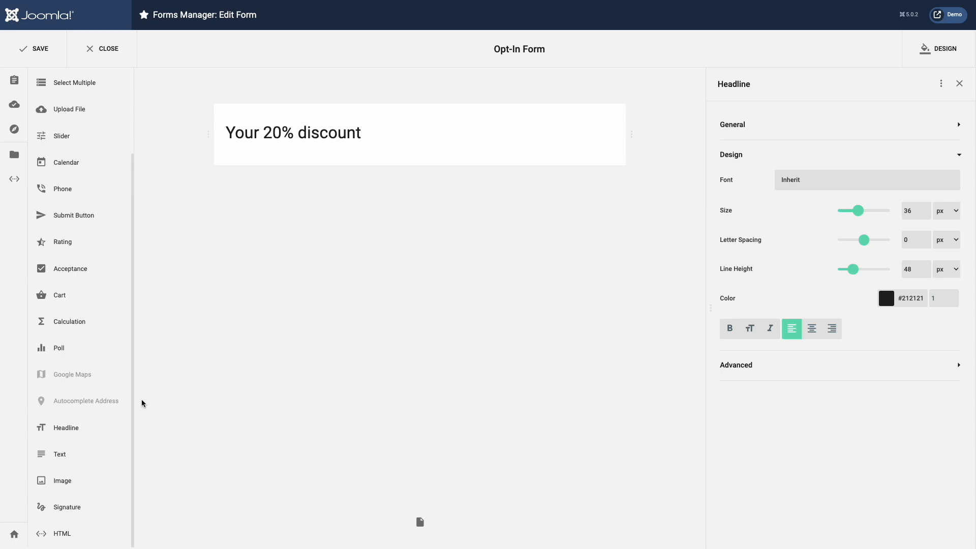
Add a second headline below reading "Subscribe to our newsletter and get a 20% Off discount code." with the Paragraph tag and no bold
drag(79, 424, 366, 150)
click(763, 130)
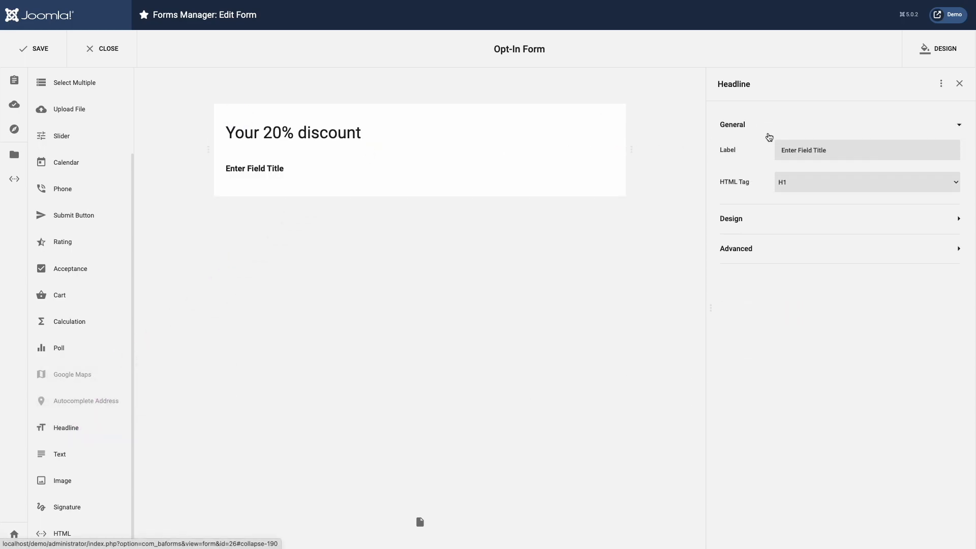
drag(849, 152, 785, 147)
text(Subscribe to our newsletter and get a 20% Off discount code.)
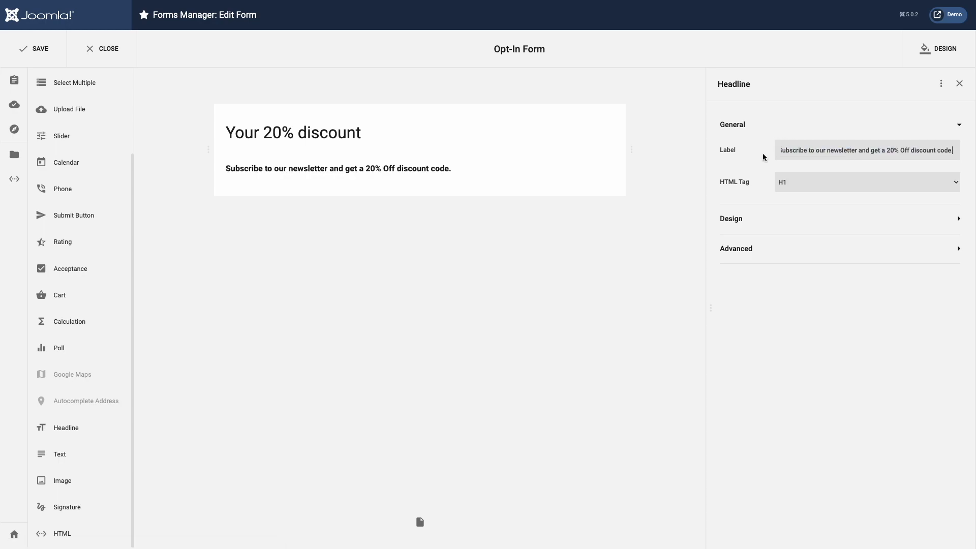
click(825, 187)
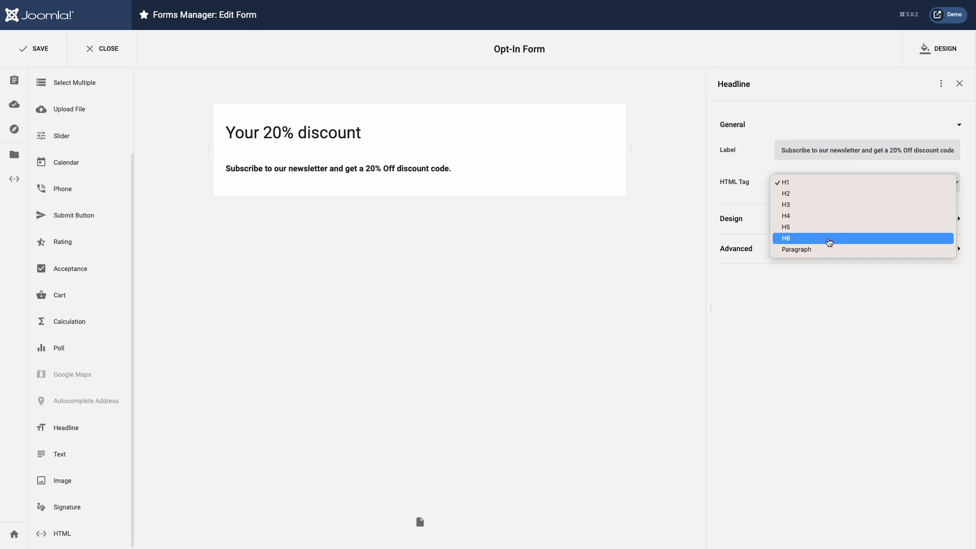
click(828, 250)
click(823, 220)
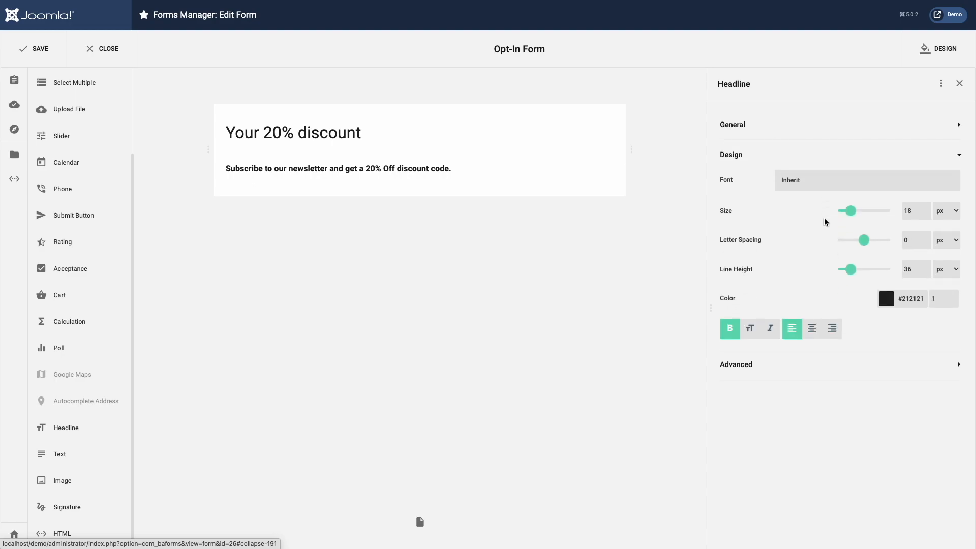
click(730, 328)
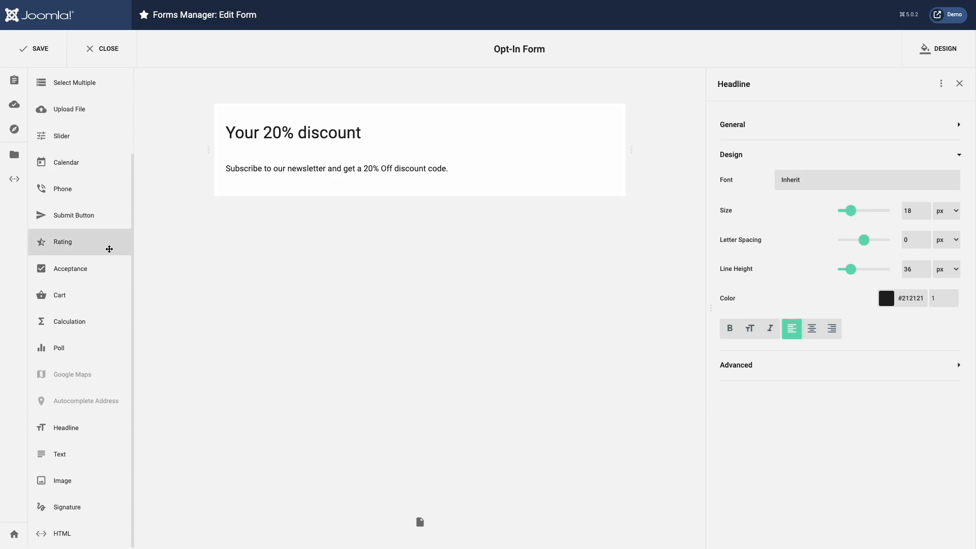
Add a required text input below the headlines, labelled "Name" with the placeholder "Enter your name"
scroll(87, 245, up, 3)
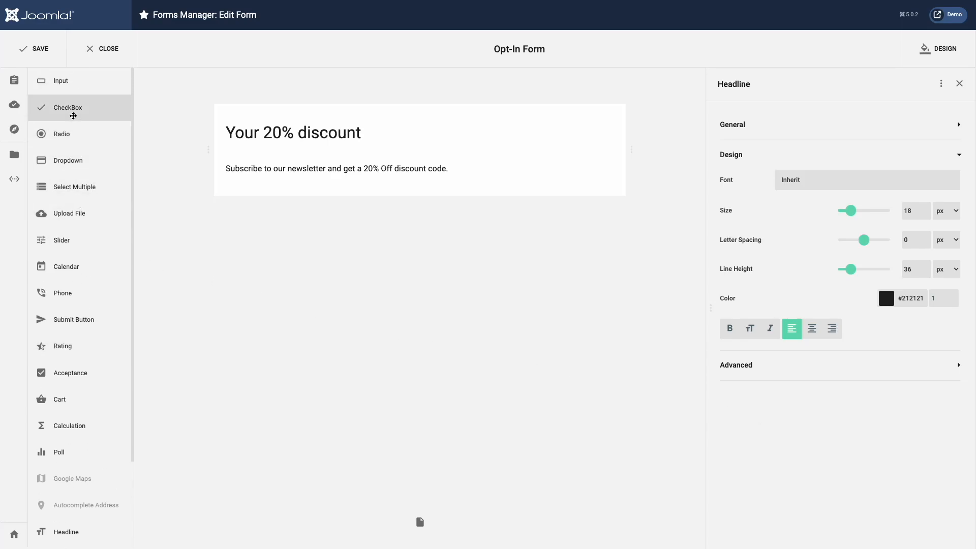
drag(68, 91, 315, 181)
click(832, 196)
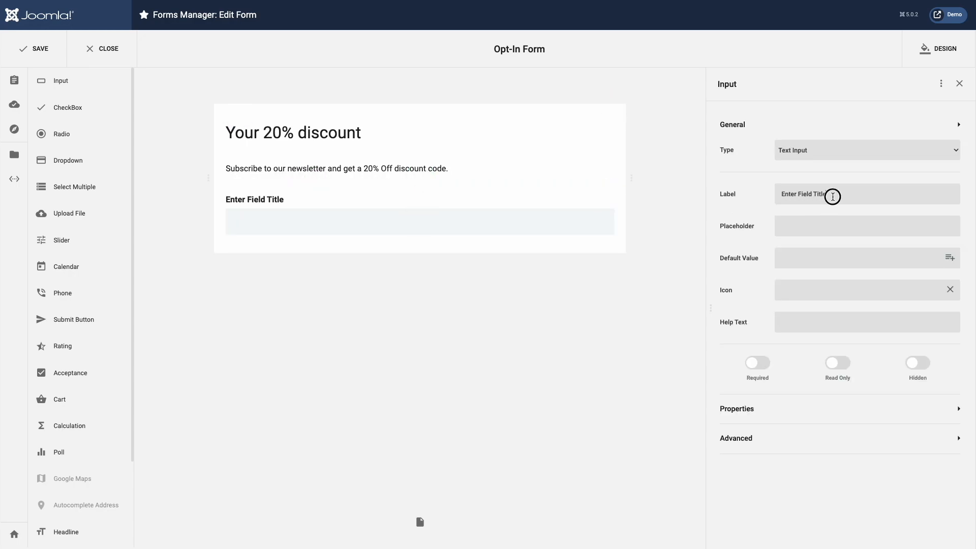
key(ctrl+a)
text(Name)
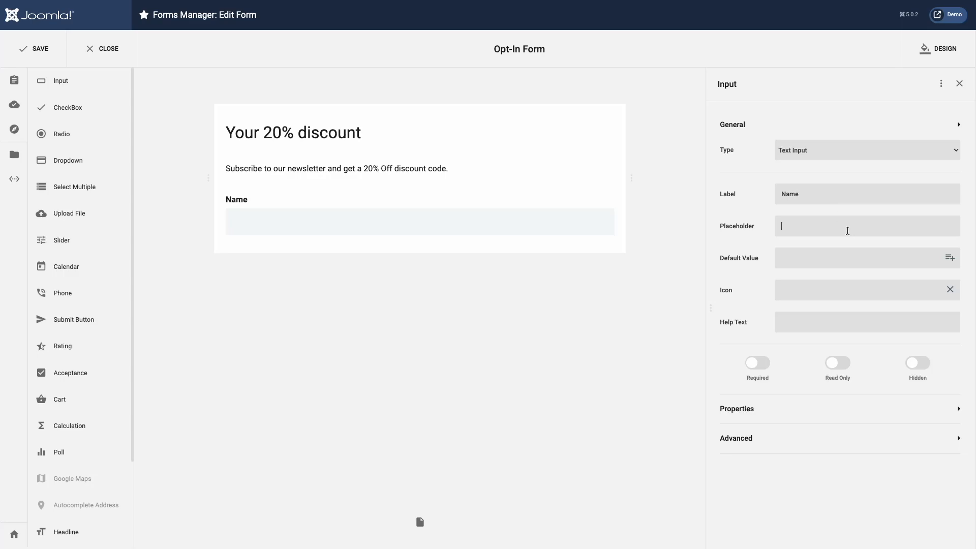
text(Enter your name)
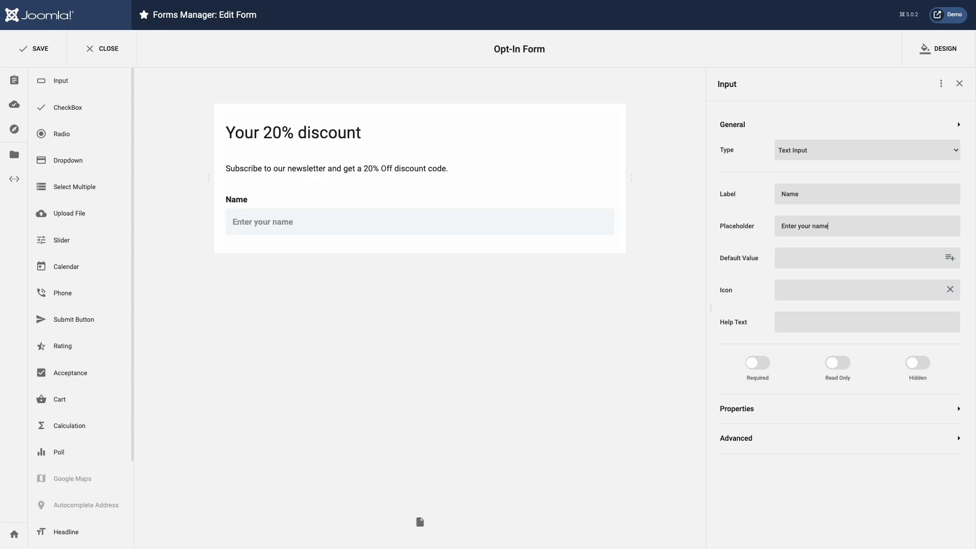
click(763, 367)
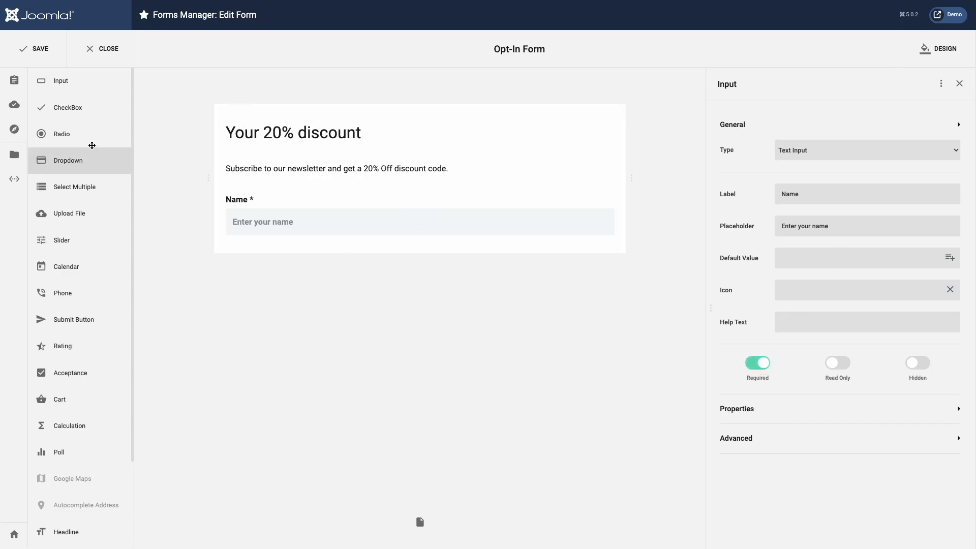
Add an Email-type input below the name field, labelled "Email" with the placeholder "Enter your email"
drag(62, 82, 270, 239)
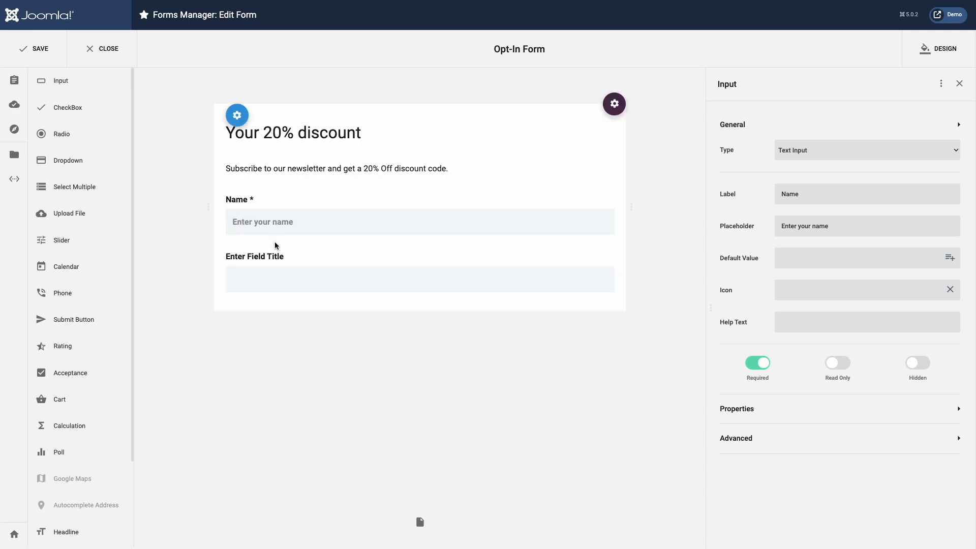
click(843, 160)
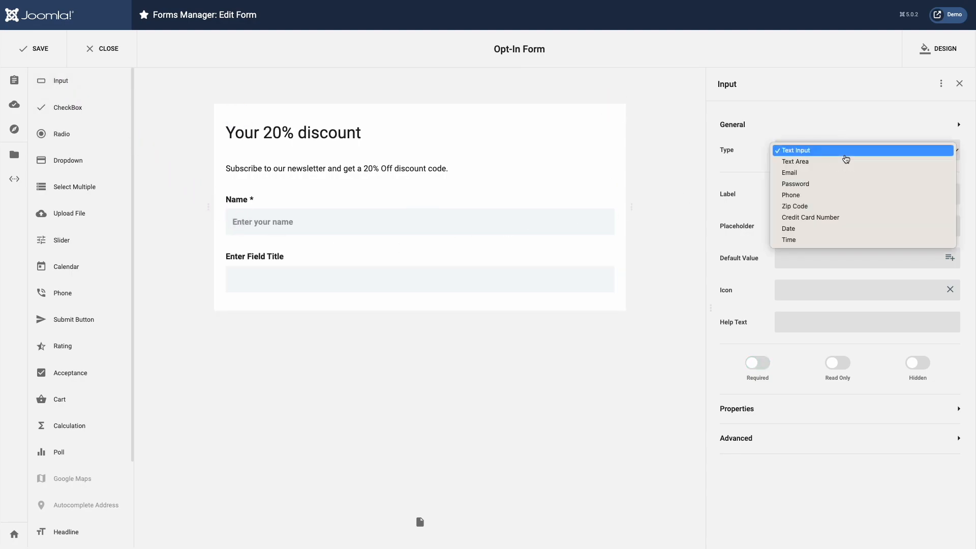
click(846, 173)
click(844, 192)
triple_click(844, 192)
text(Email)
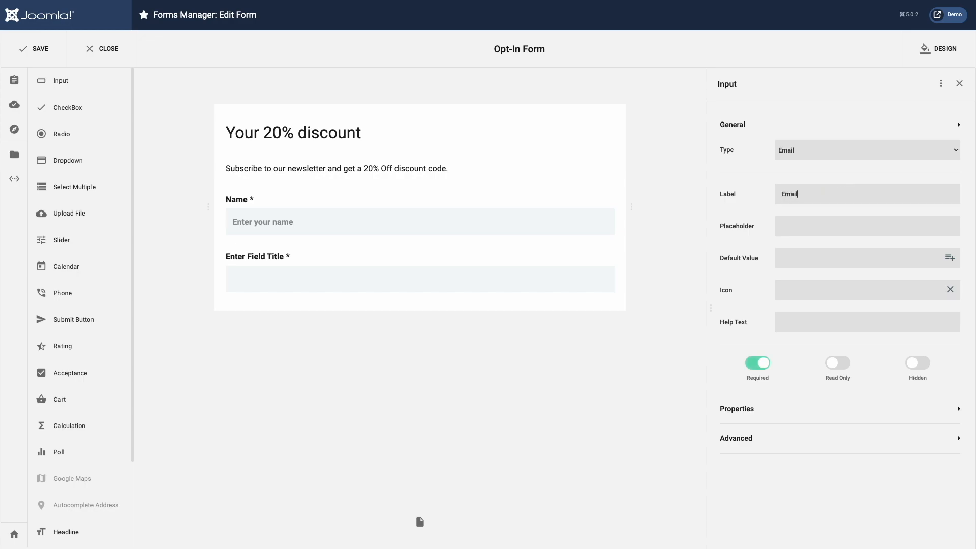
click(841, 223)
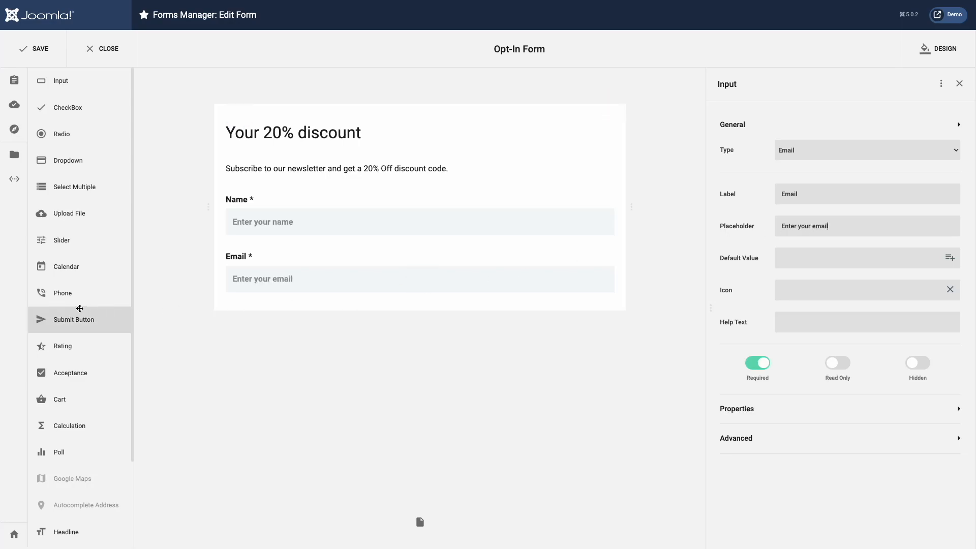
Add an Acceptance field below the email input and clear its label
scroll(59, 303, down, 3)
drag(66, 269, 293, 290)
drag(822, 150, 776, 151)
key(BackSpace)
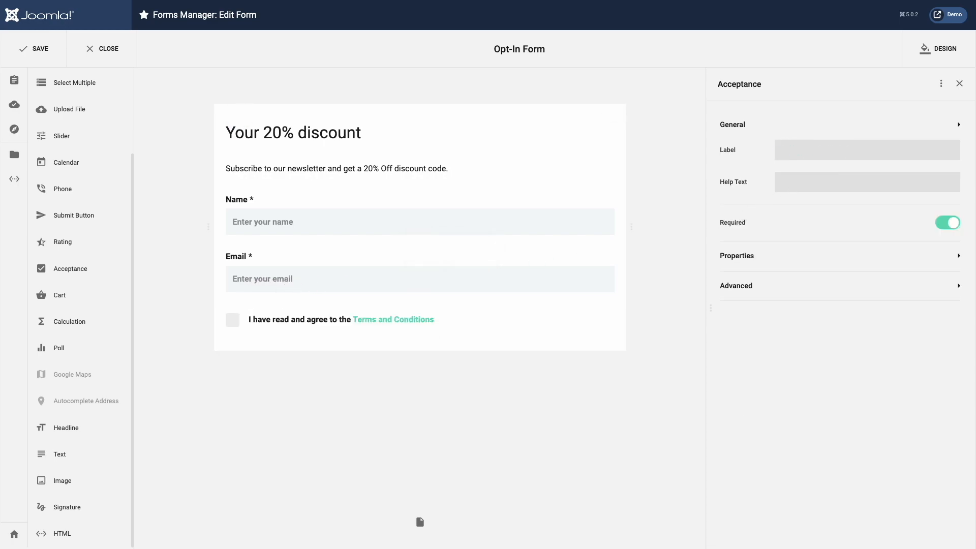
Replace the acceptance checkbox text with "I agree to receive marketing emails"
click(764, 257)
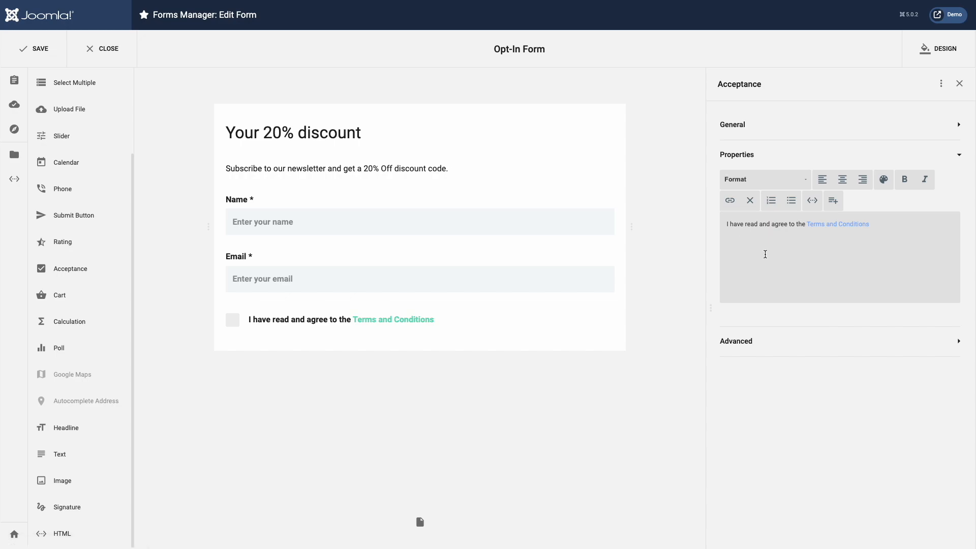
click(891, 224)
key(ctrl+a)
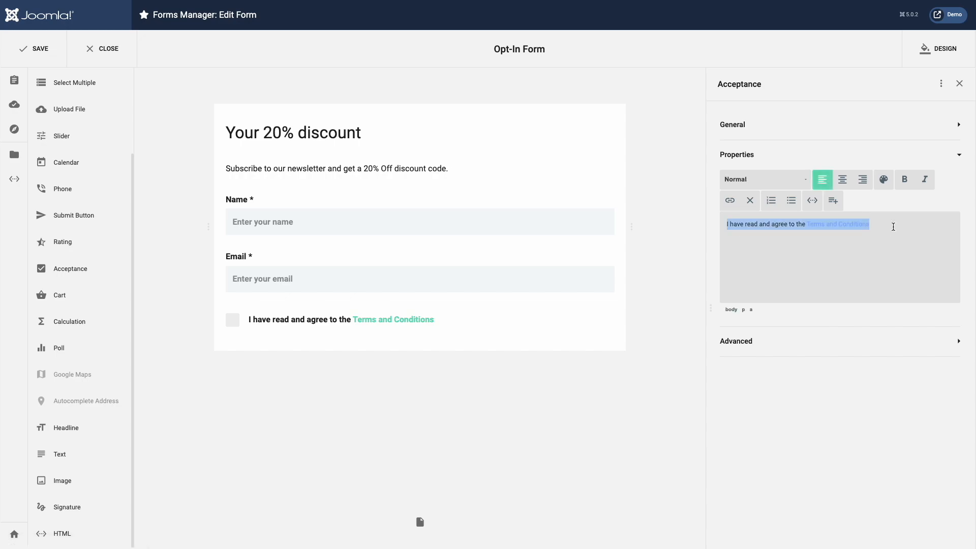
text(I agree to receive marketing emails)
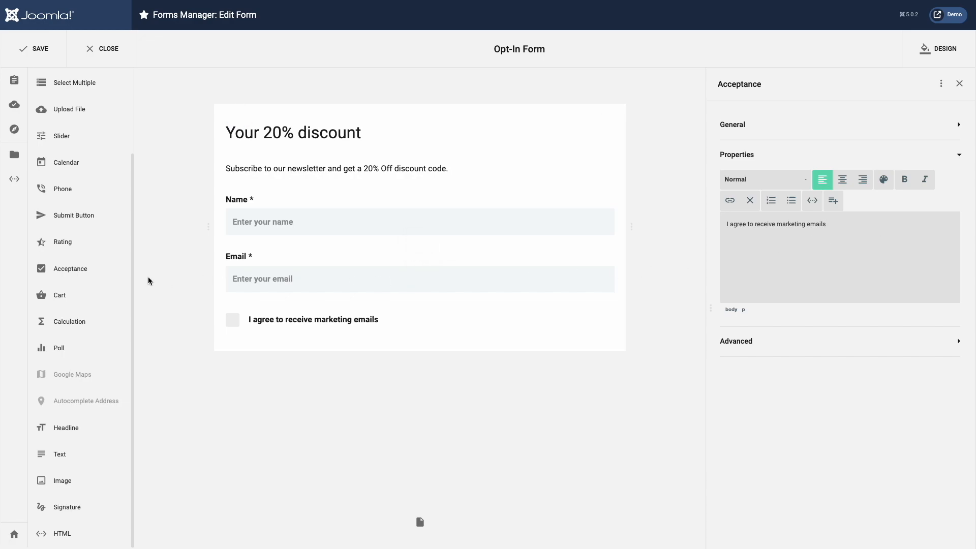
Add a submit button below the consent checkbox and label it "Get 20% Off"
drag(89, 224, 283, 334)
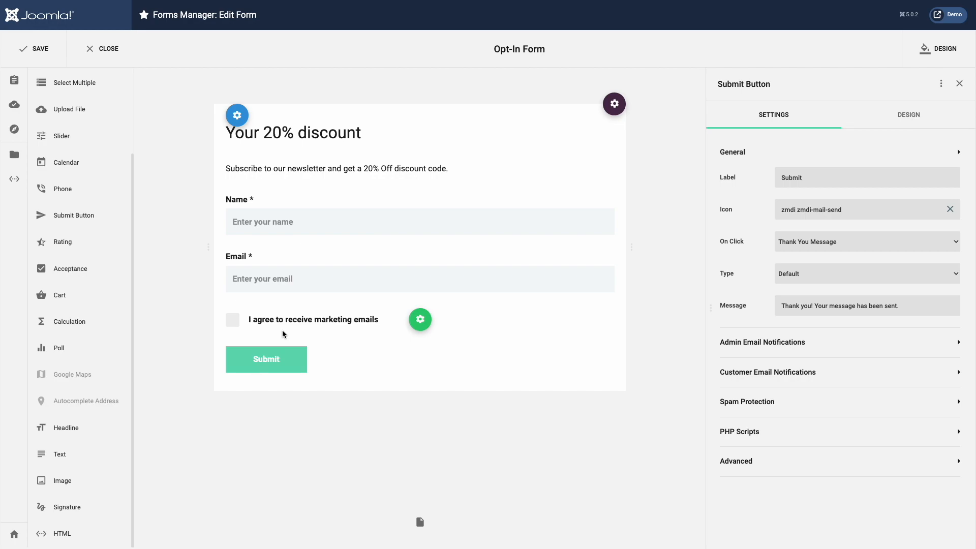
double_click(809, 177)
text(Get 20%)
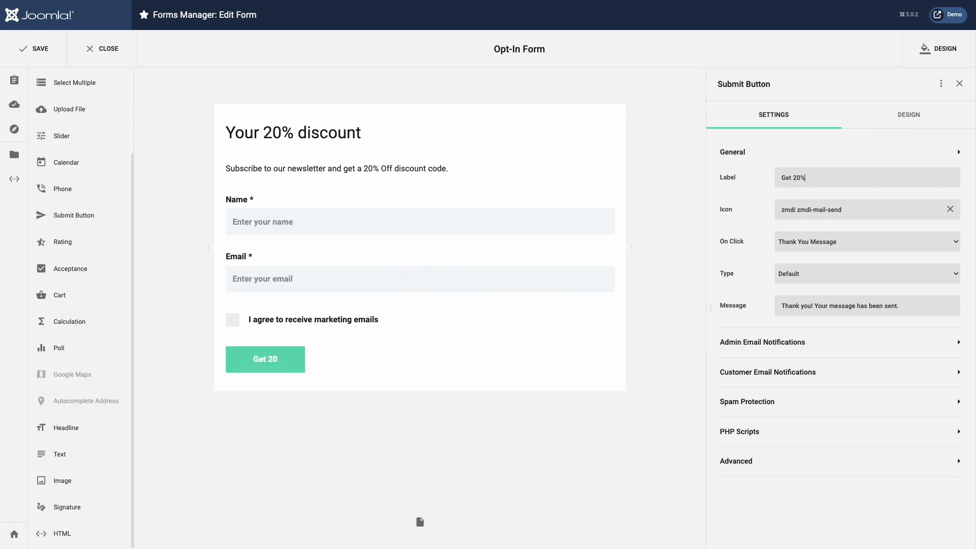
text( Off)
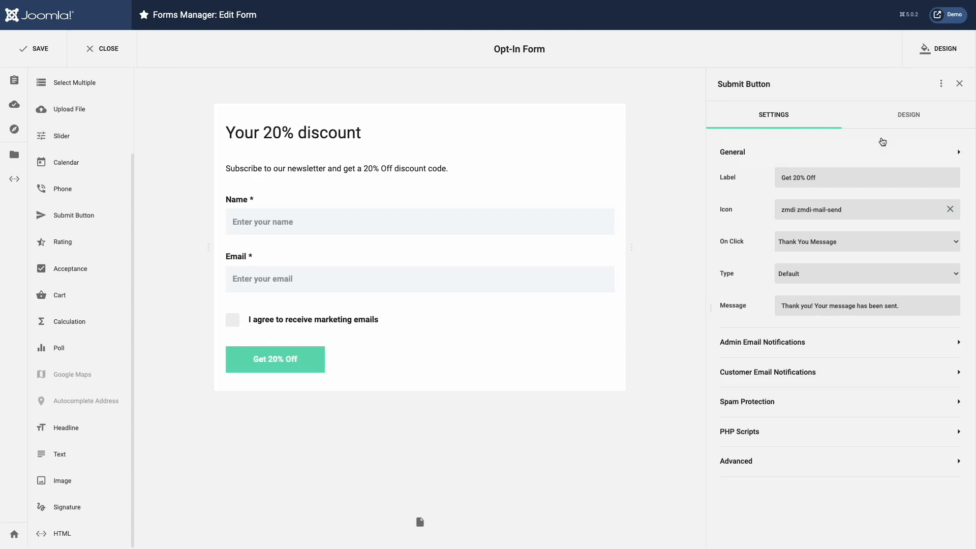
Set the submit button's background color to dark grey #242424
click(903, 120)
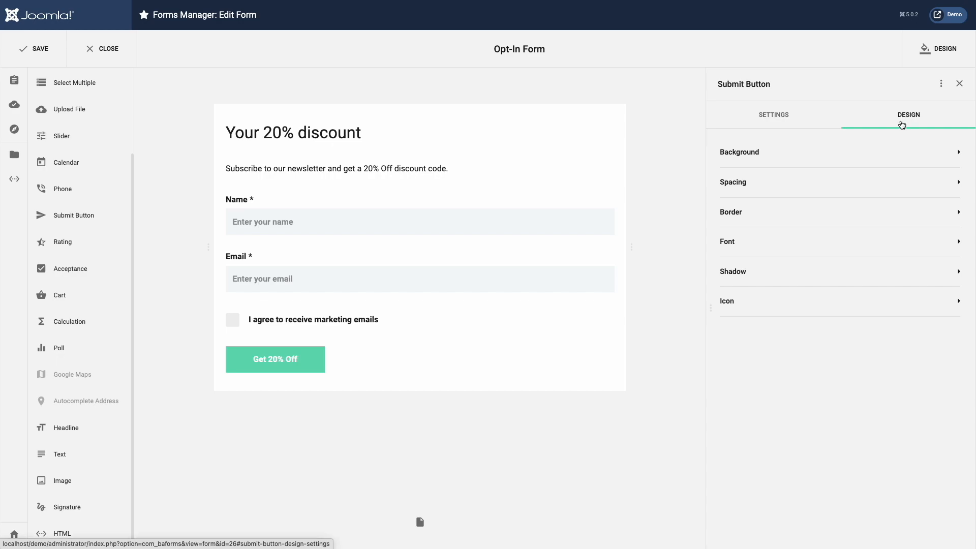
click(885, 153)
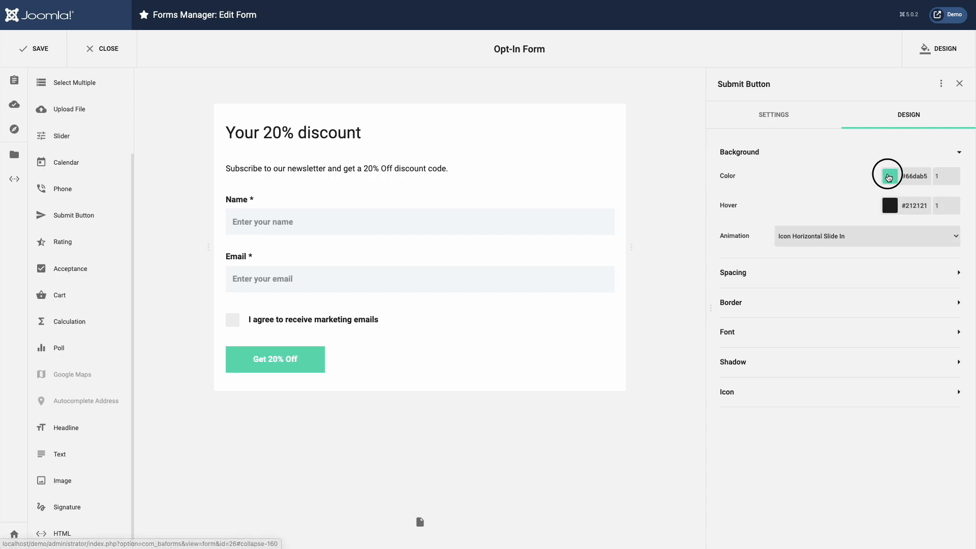
click(889, 176)
drag(774, 205, 757, 210)
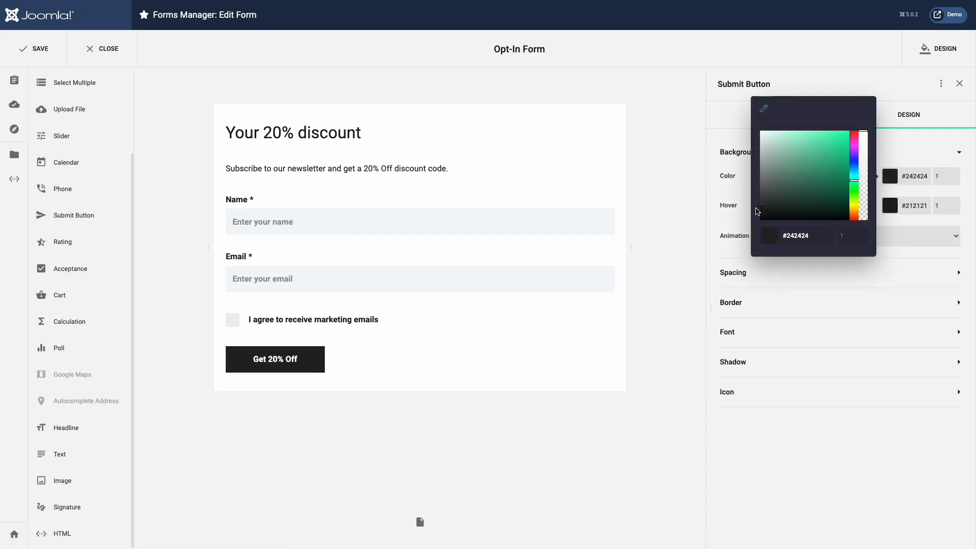
click(816, 307)
Set the submit button's border radius to 12 px
click(819, 309)
click(918, 277)
text(12)
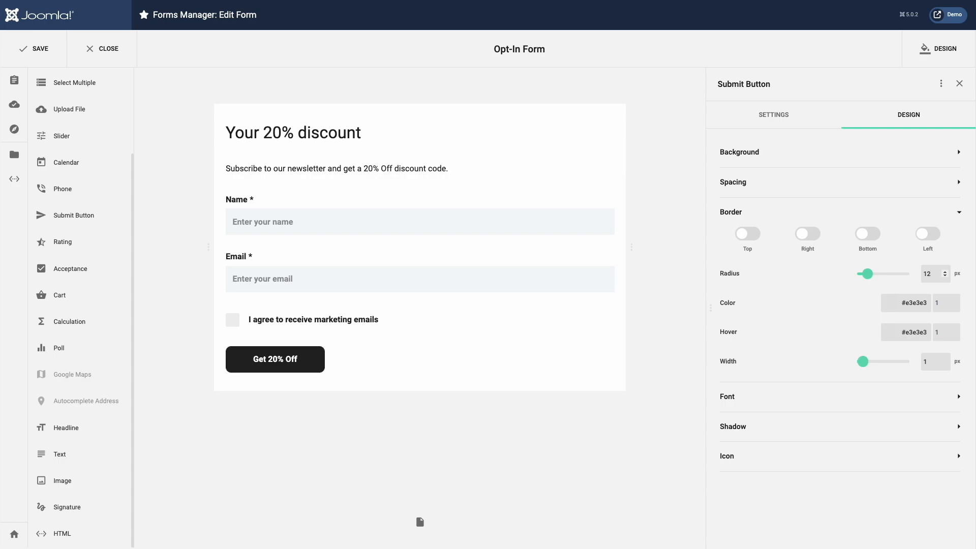
Turn off bold for the submit button's text and justify the button to the form's full width
click(837, 397)
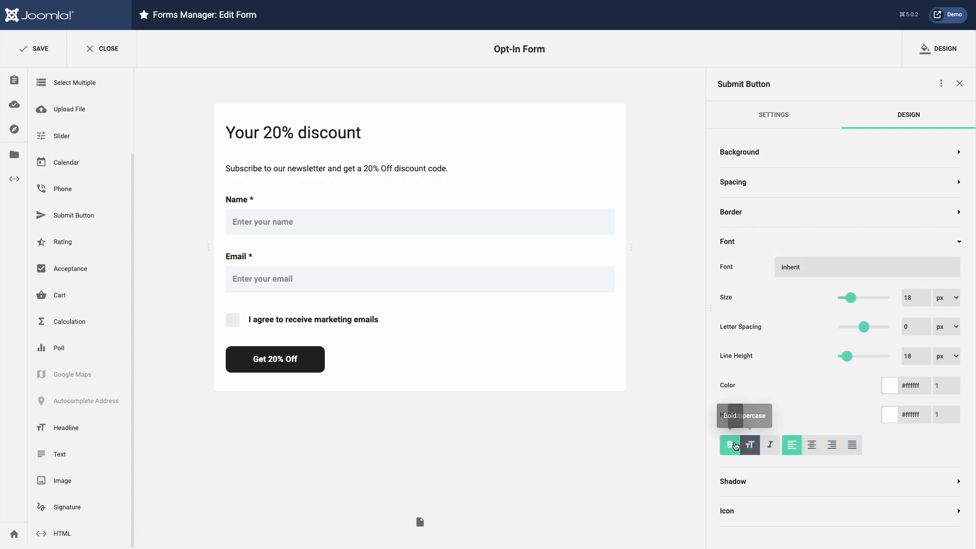
click(730, 444)
click(851, 445)
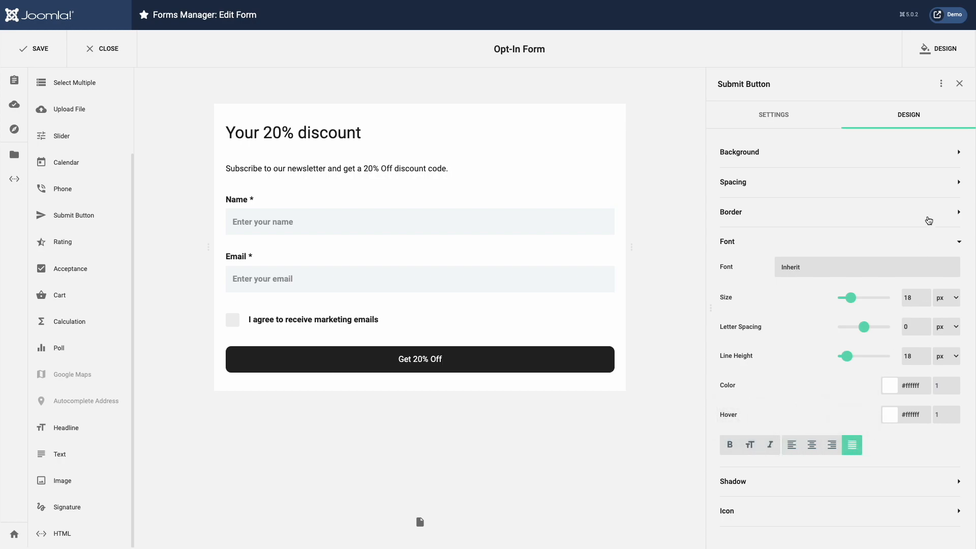
Set the form's width to 600 px in the advanced form design settings
click(931, 57)
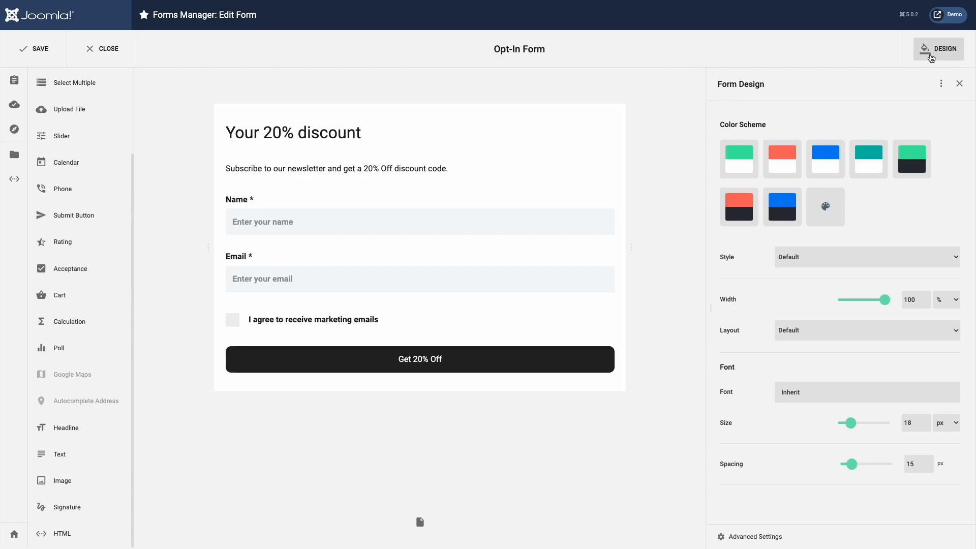
click(764, 536)
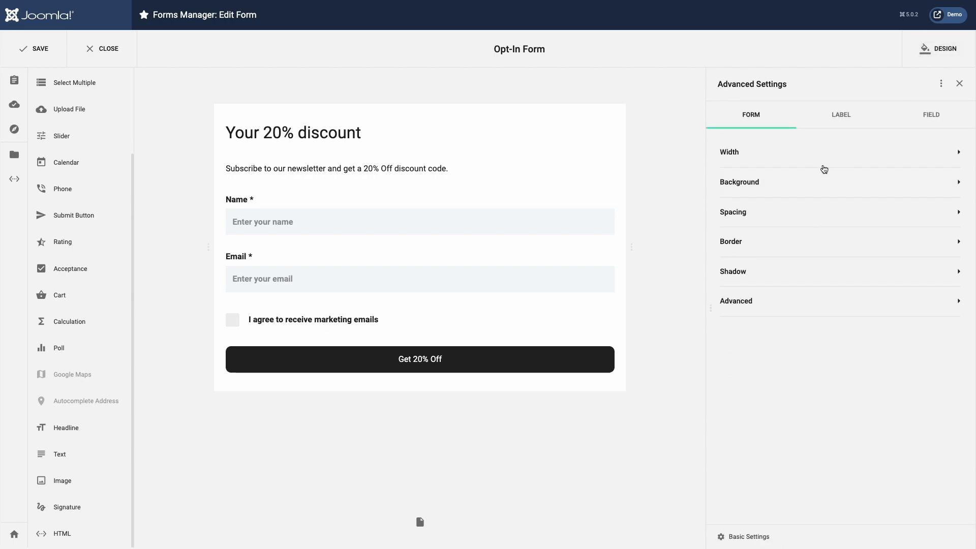
click(824, 161)
click(946, 177)
click(944, 166)
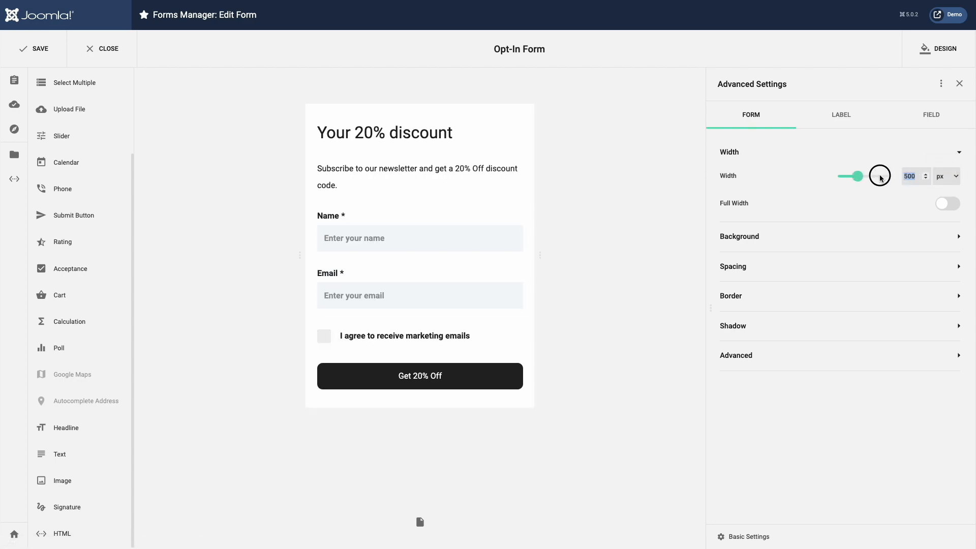
text(600)
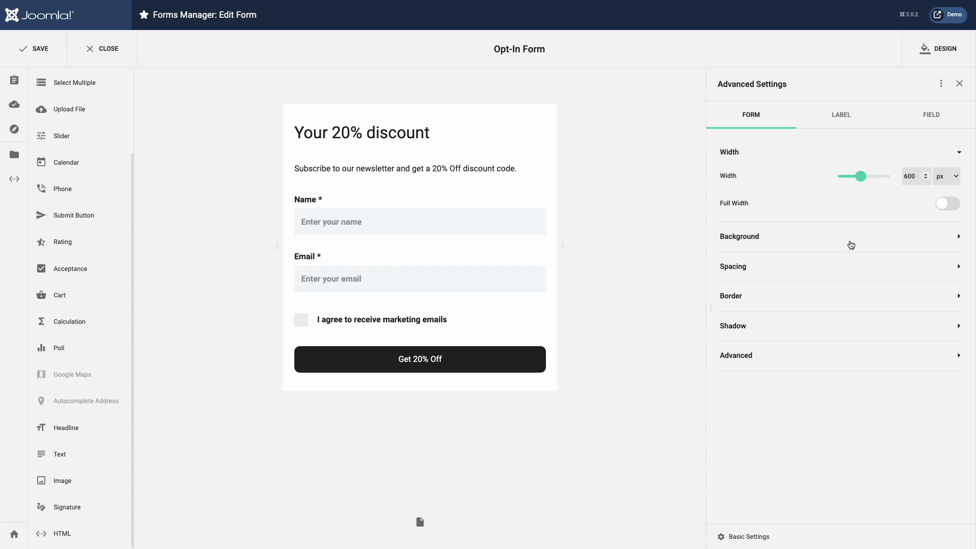
Set the form's padding to 75 px on all sides and its border radius to 20 px
click(845, 269)
drag(734, 254, 709, 254)
text(75)
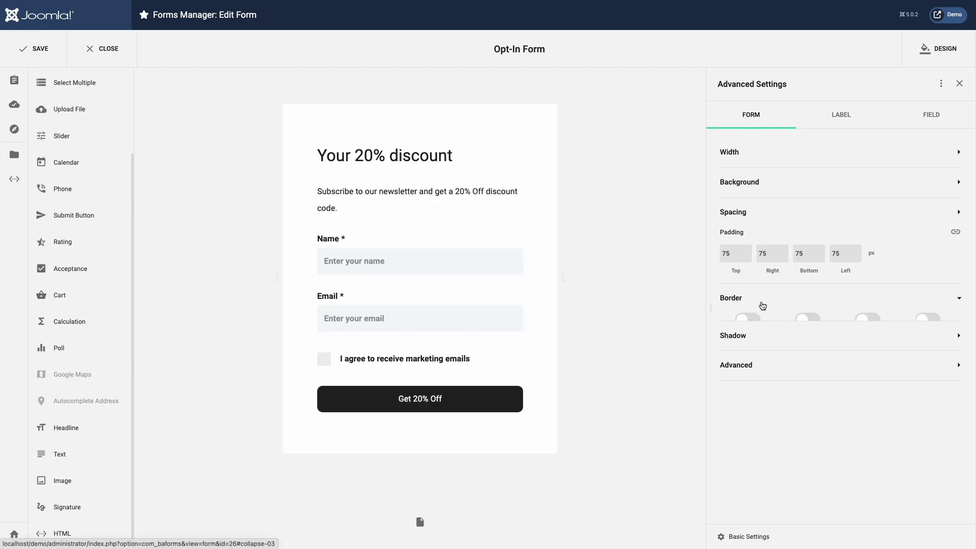
click(762, 304)
double_click(921, 304)
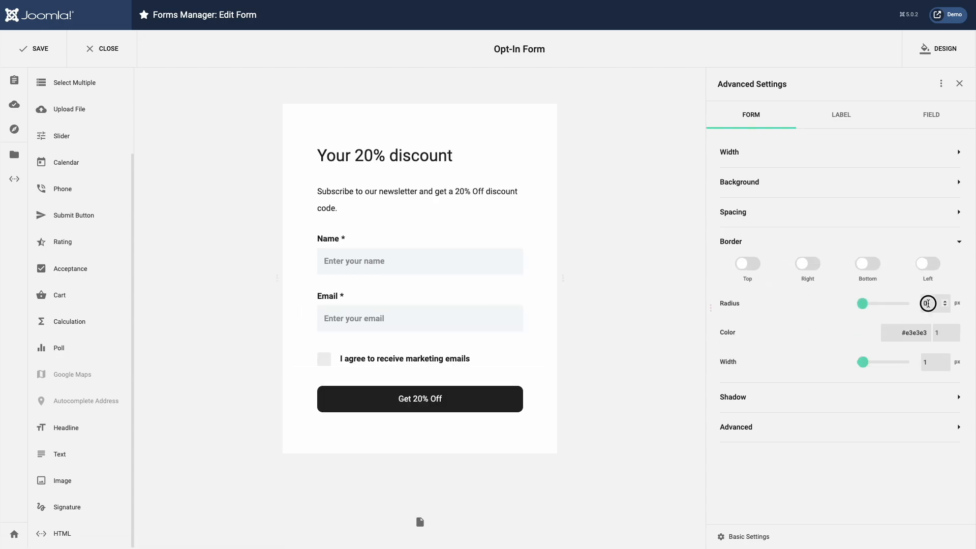
text(20)
Turn off bold for the form's field labels
click(846, 118)
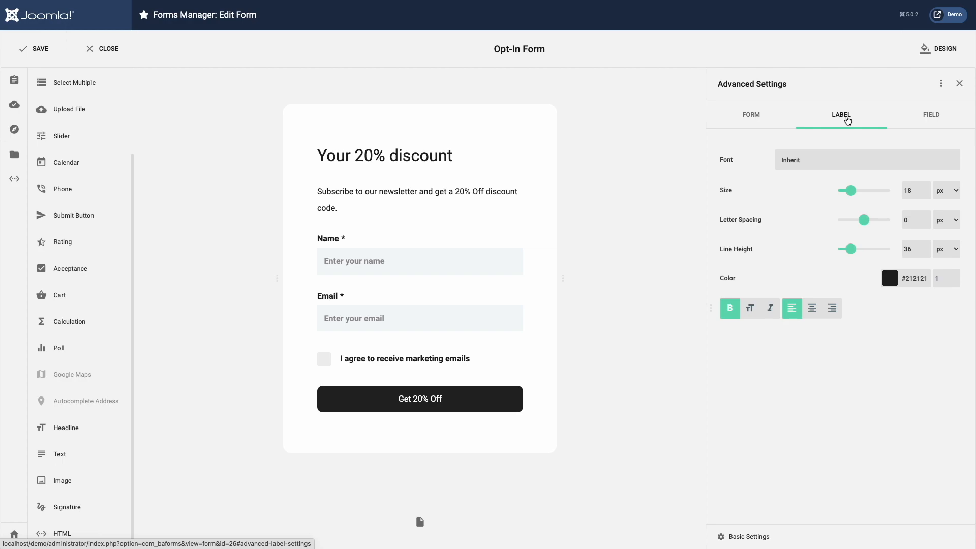
click(730, 309)
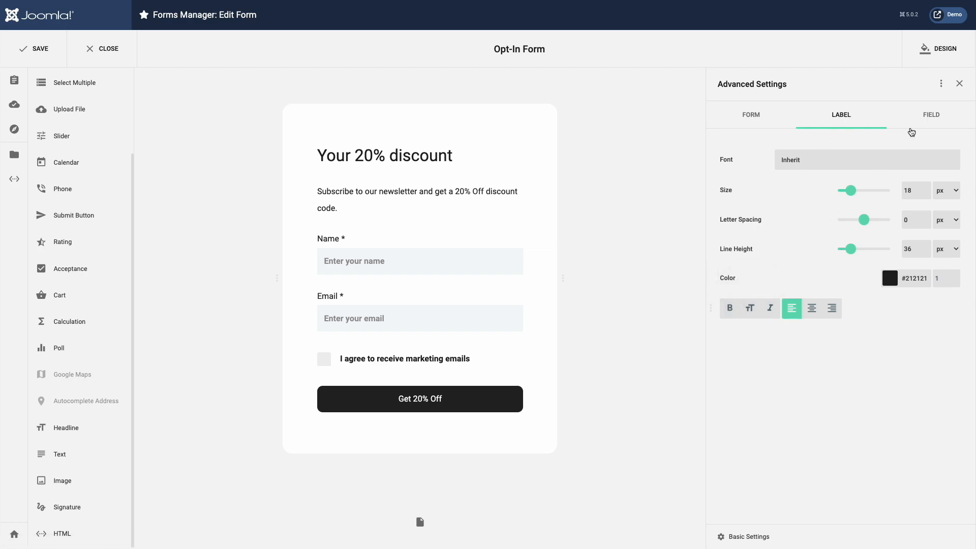
Give the form fields a border radius of 12 px and turn off bold for their text
click(927, 120)
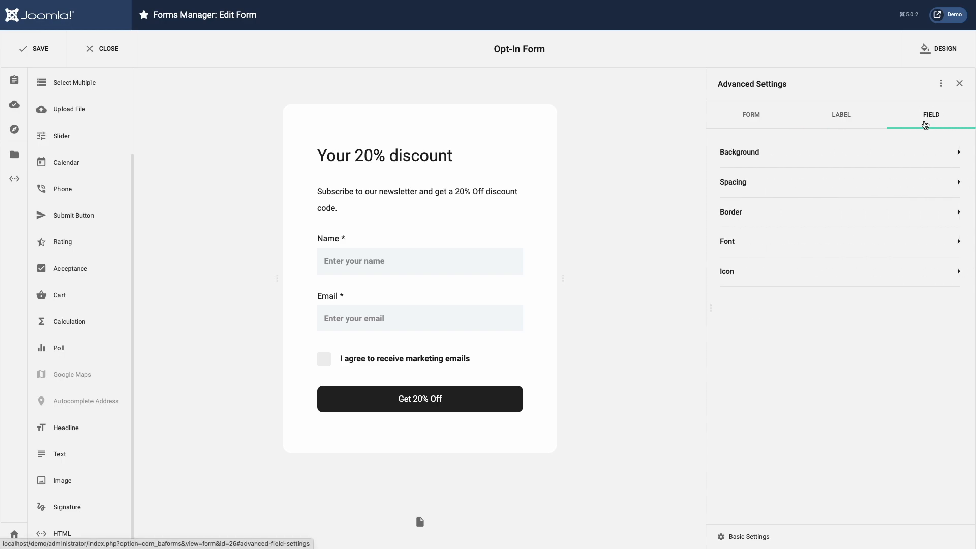
click(883, 208)
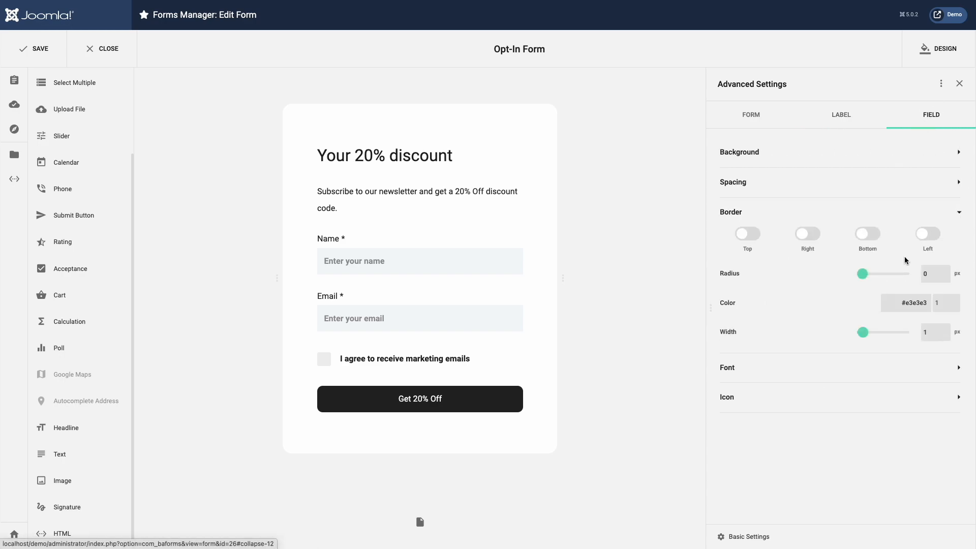
double_click(930, 275)
text(12)
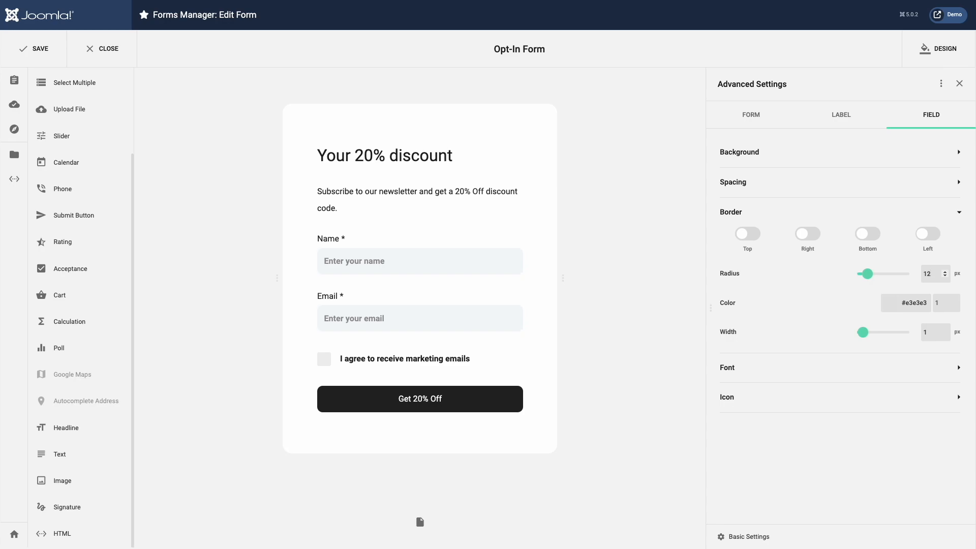
click(843, 373)
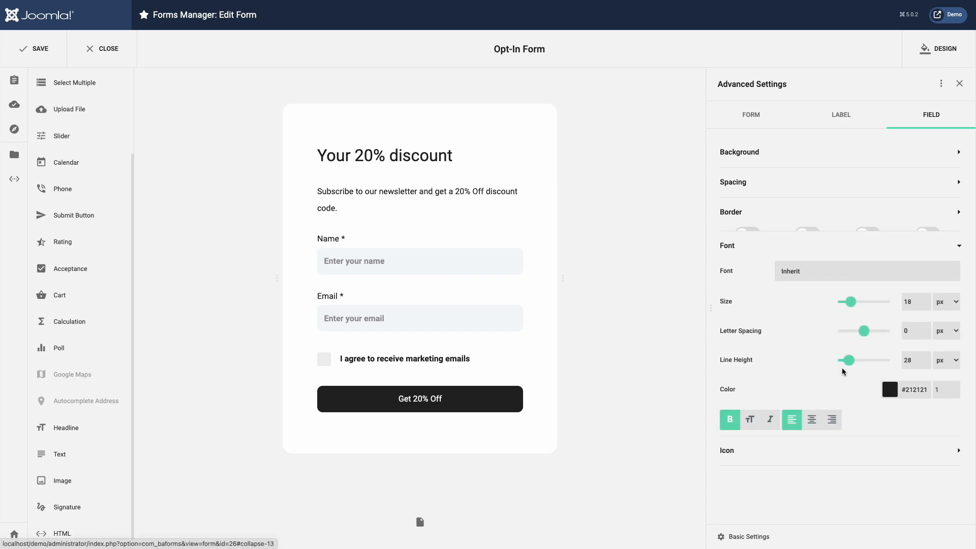
click(728, 421)
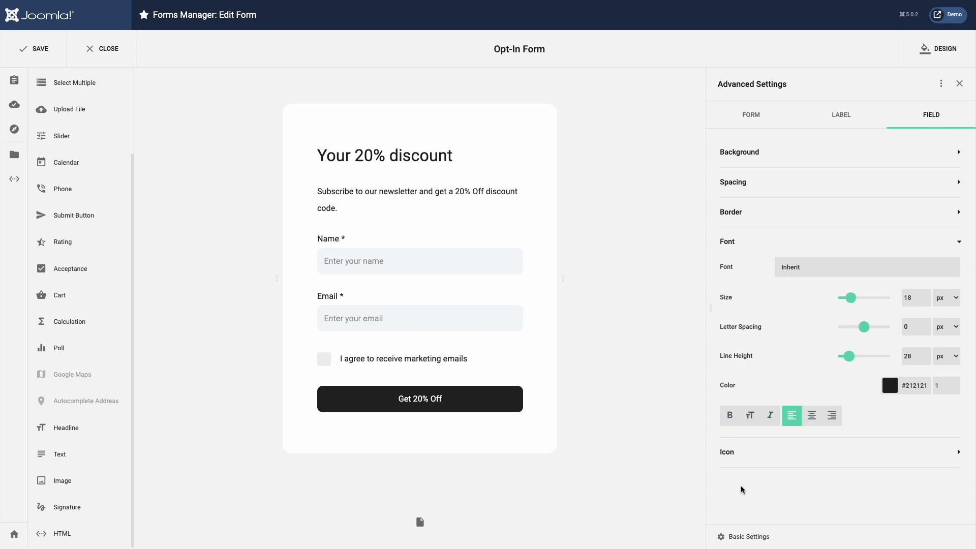
Change the form's layout to Lightbox and open the lightbox settings
click(747, 538)
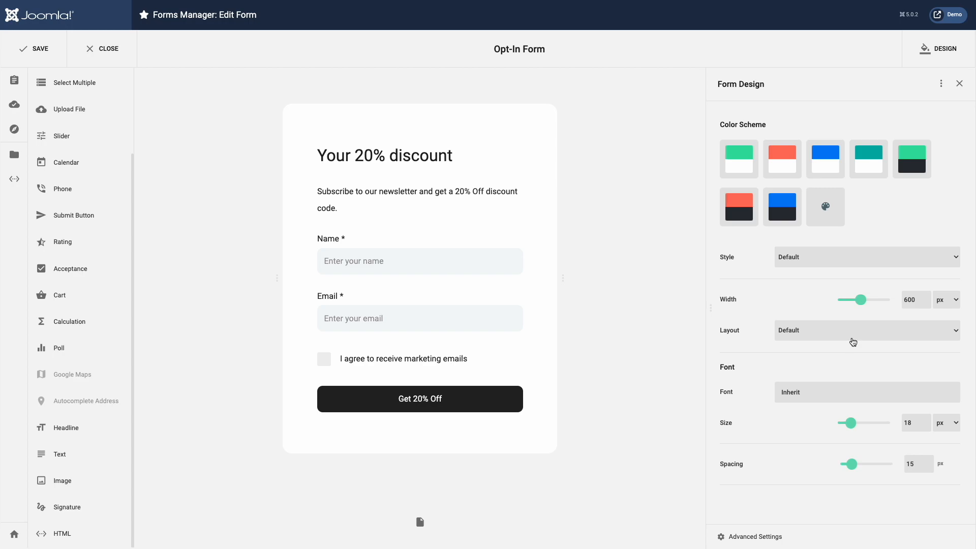
click(853, 339)
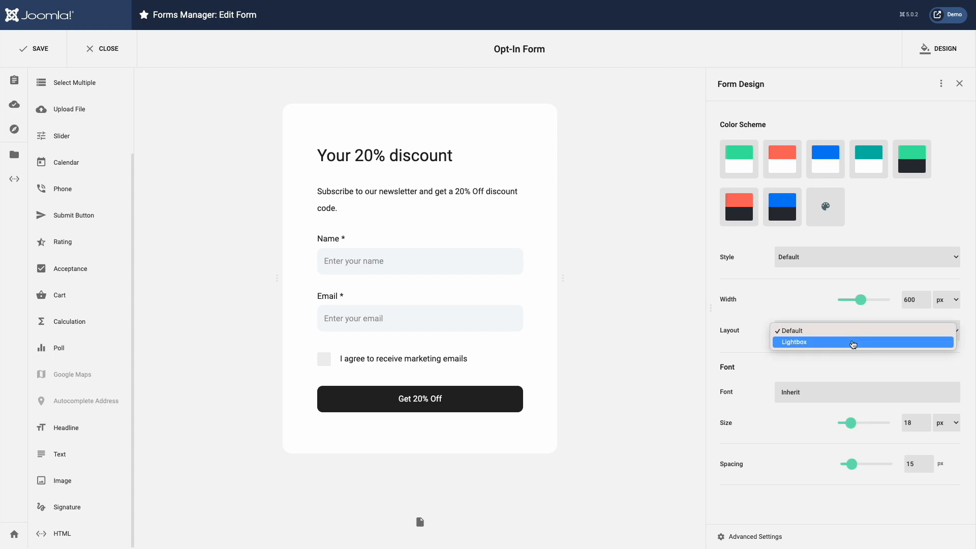
click(853, 341)
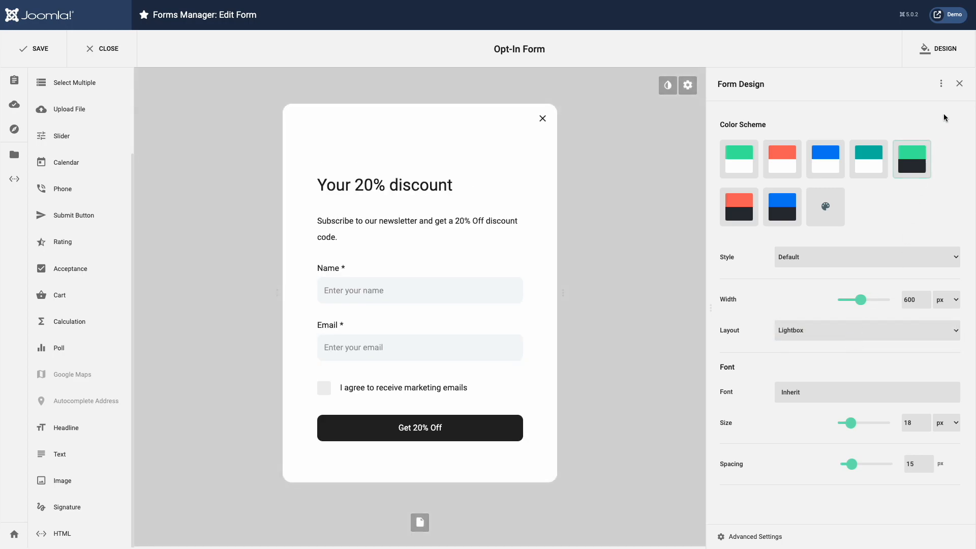
click(960, 85)
click(958, 88)
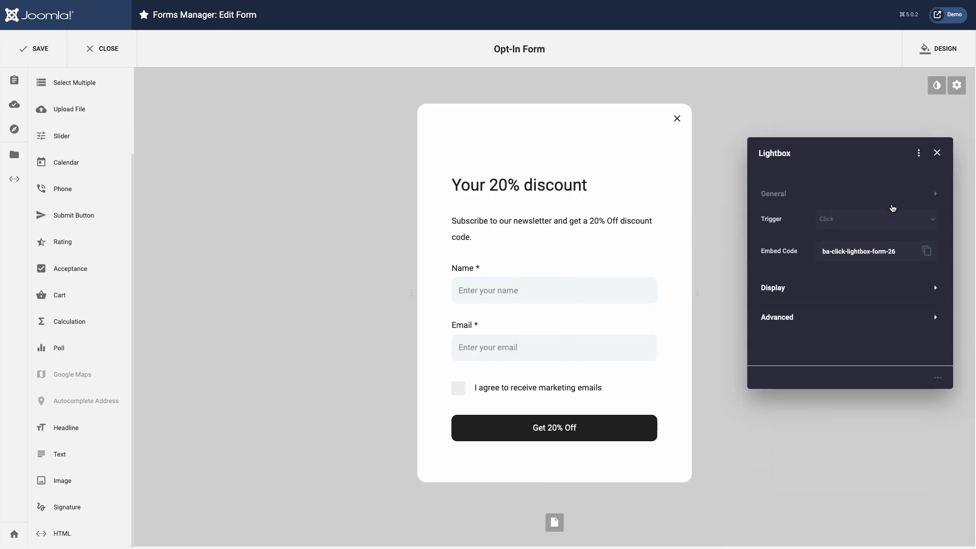
Try the Time Delay, Scrolling and Bottom of Page triggers for the lightbox
click(891, 222)
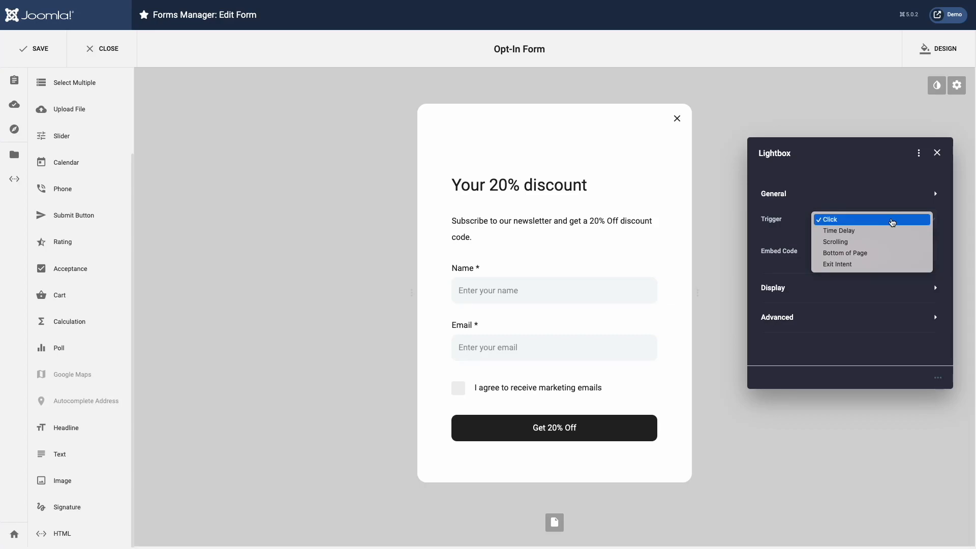
click(892, 230)
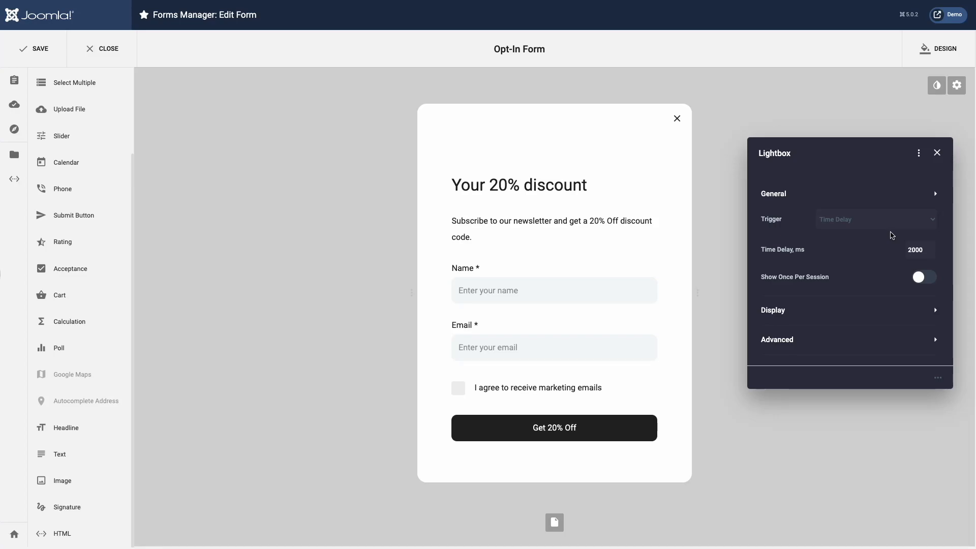
click(893, 223)
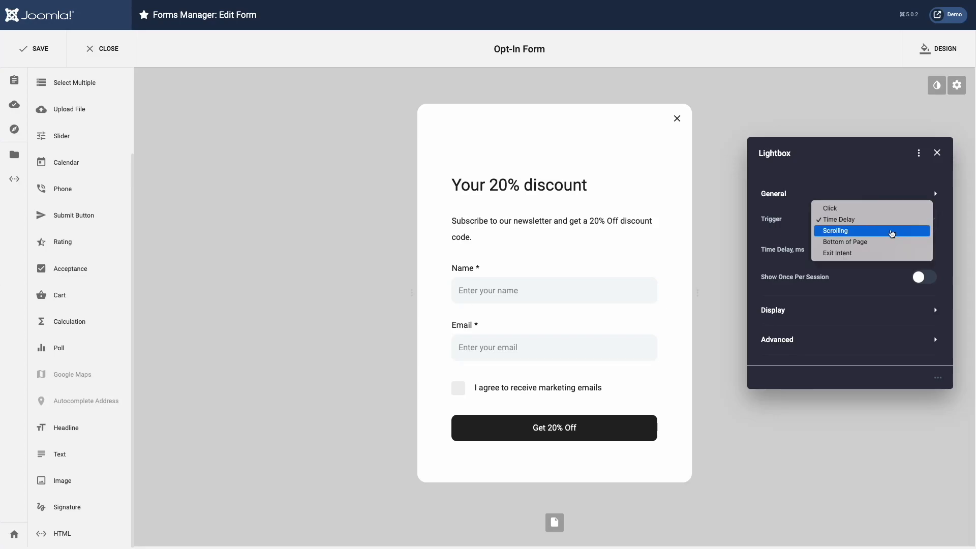
click(892, 231)
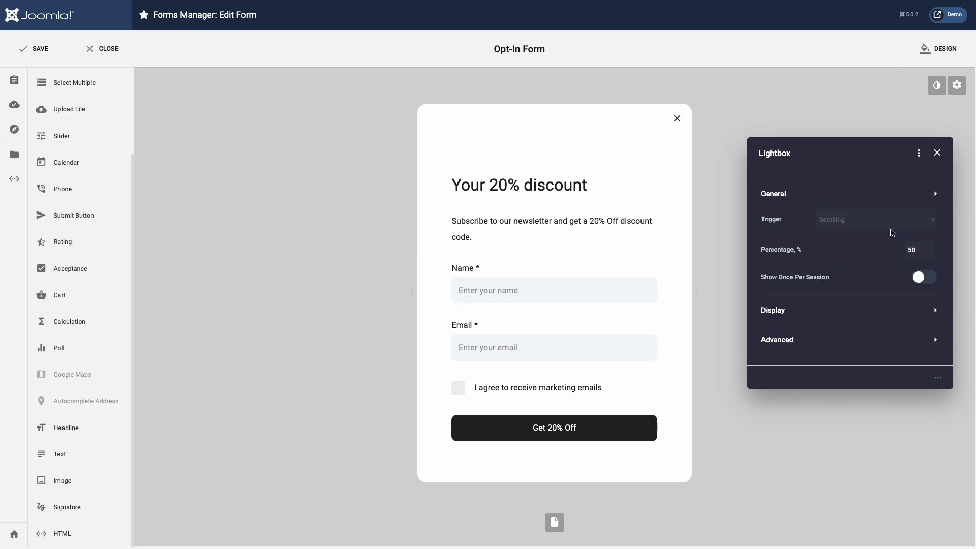
click(891, 225)
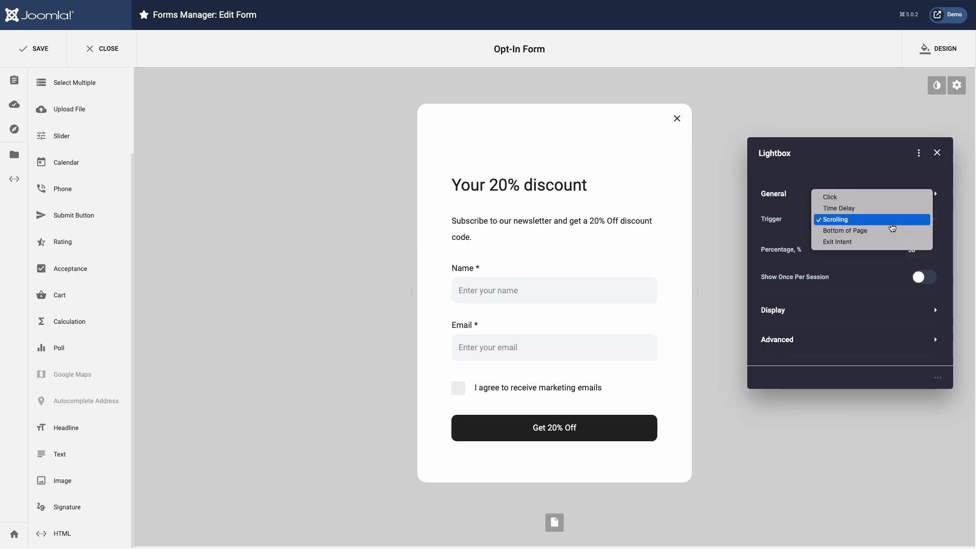
click(890, 236)
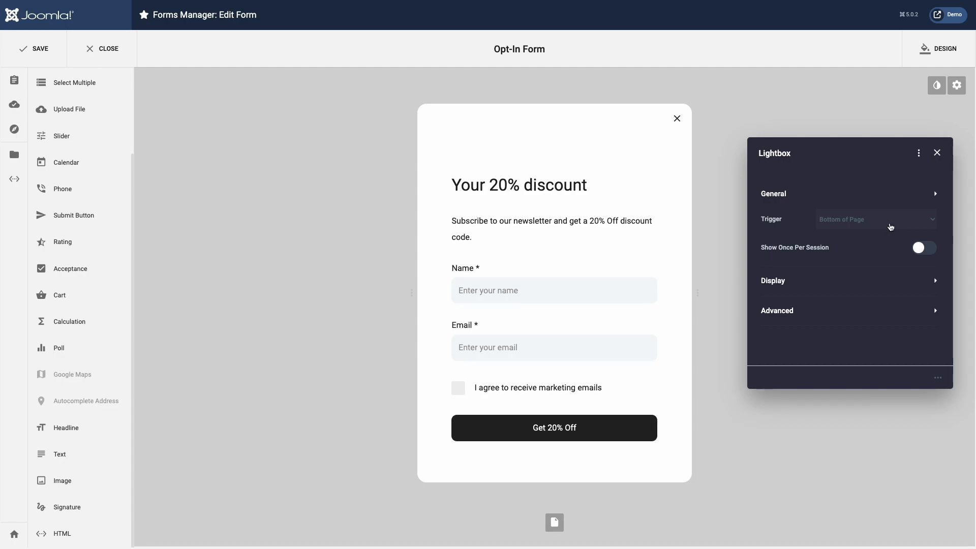
Set the lightbox trigger to Exit Intent, shown once per session with a session duration of 7 days
click(889, 225)
click(888, 231)
click(926, 249)
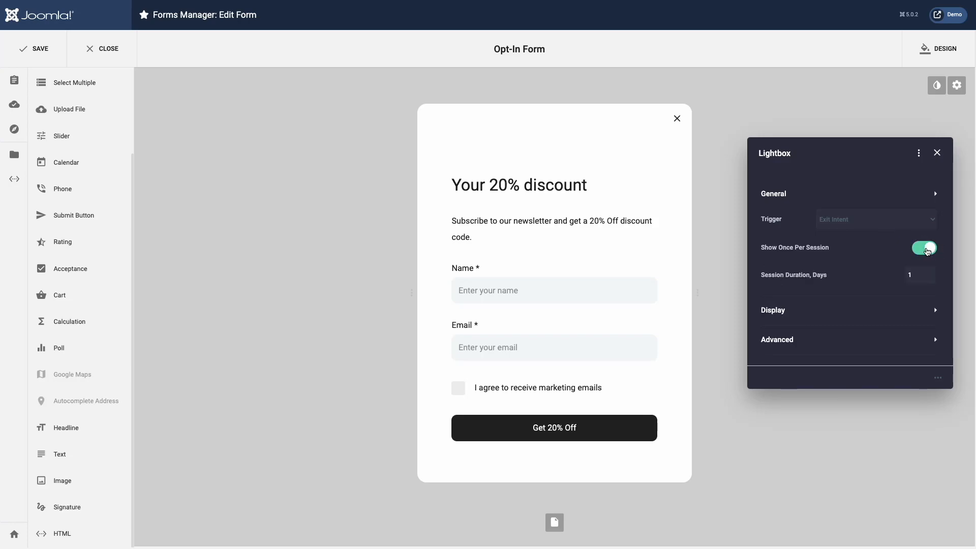
click(914, 275)
drag(914, 275, 899, 278)
text(7)
Set the lightbox's display animation to Slide In Top
click(894, 312)
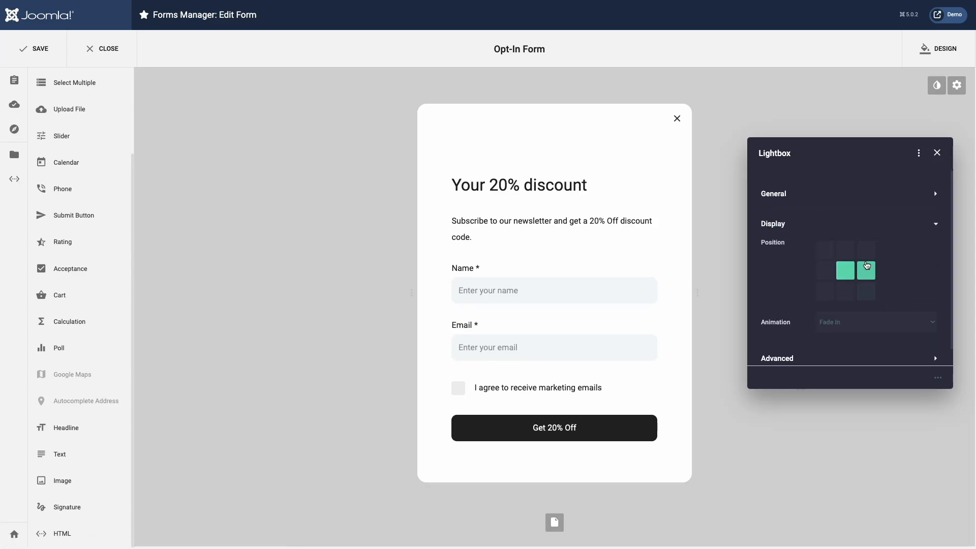
click(866, 323)
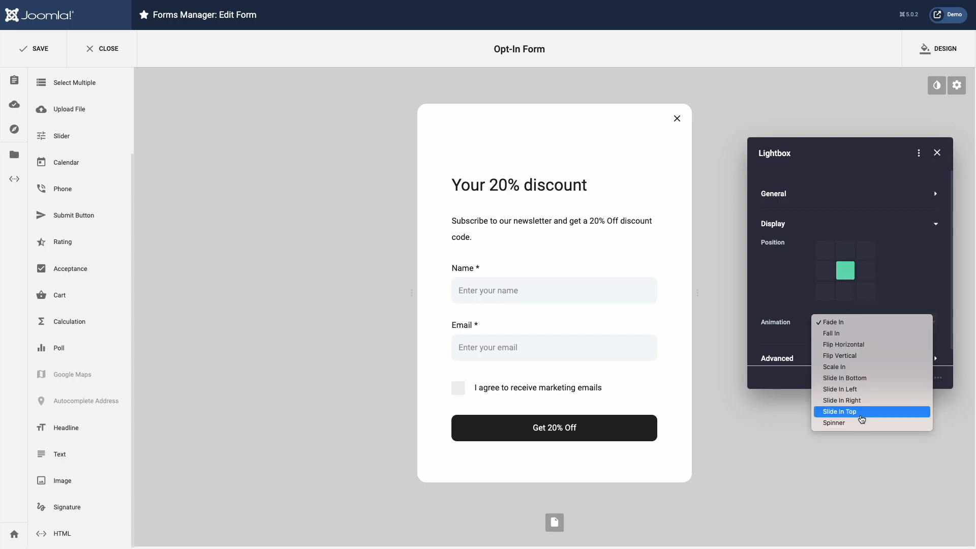
click(863, 412)
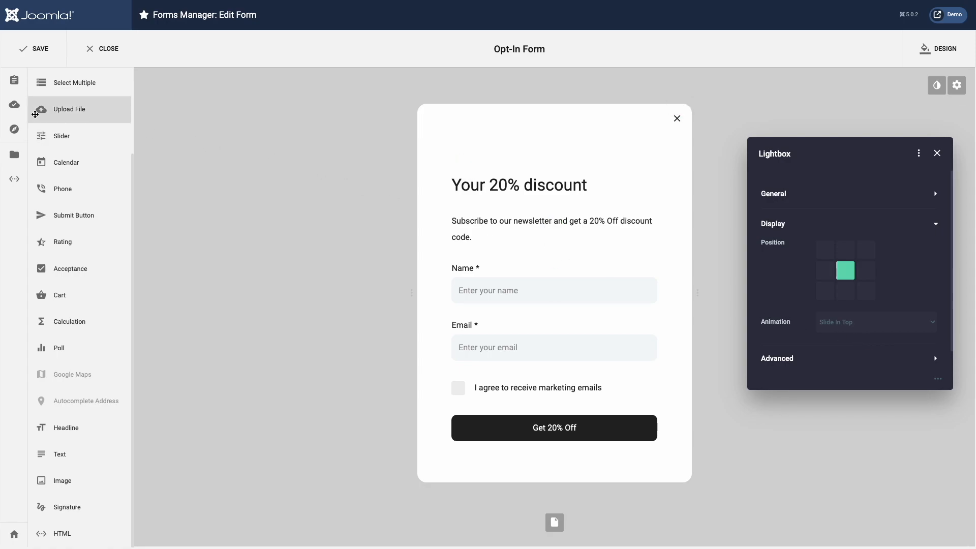
Look through the emailing integrations and view the Campaign Monitor connection settings, leaving them empty
click(13, 105)
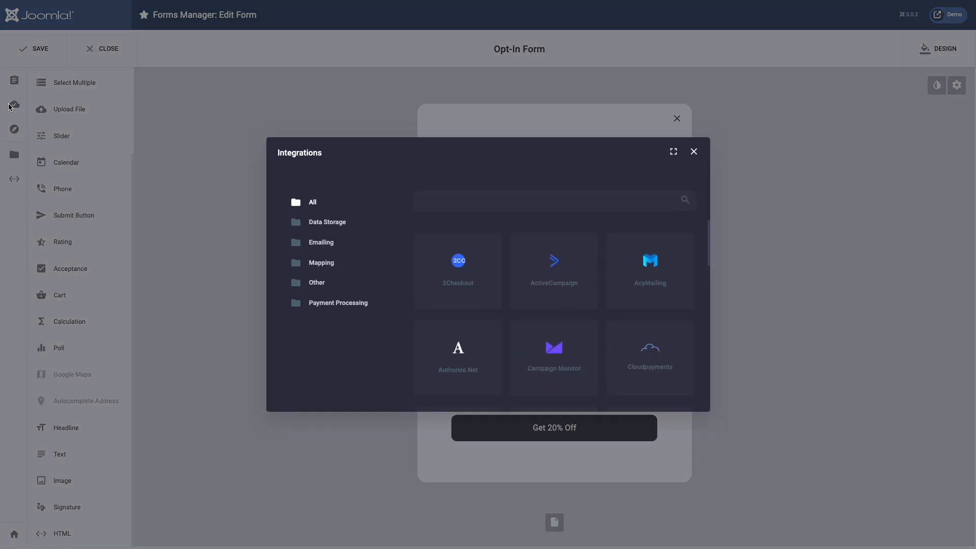
click(330, 245)
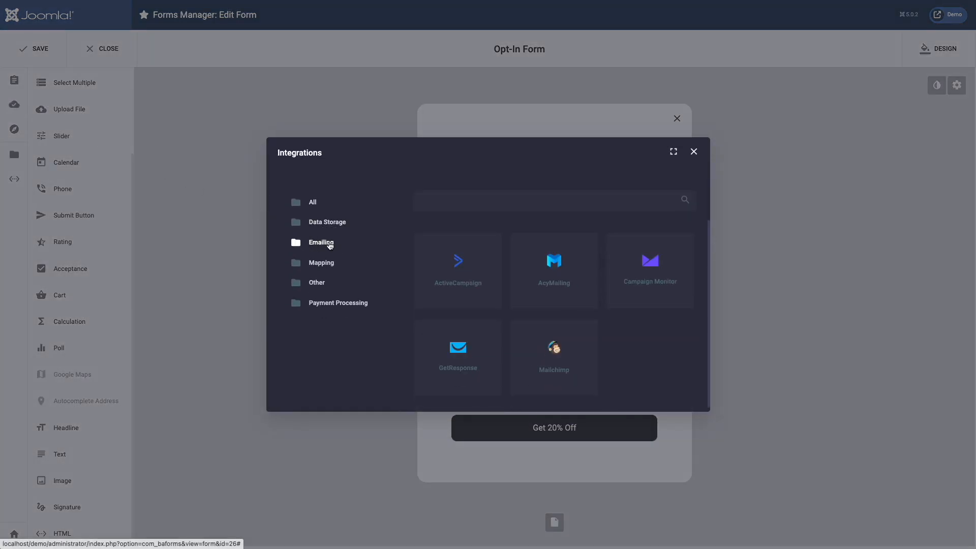
click(628, 278)
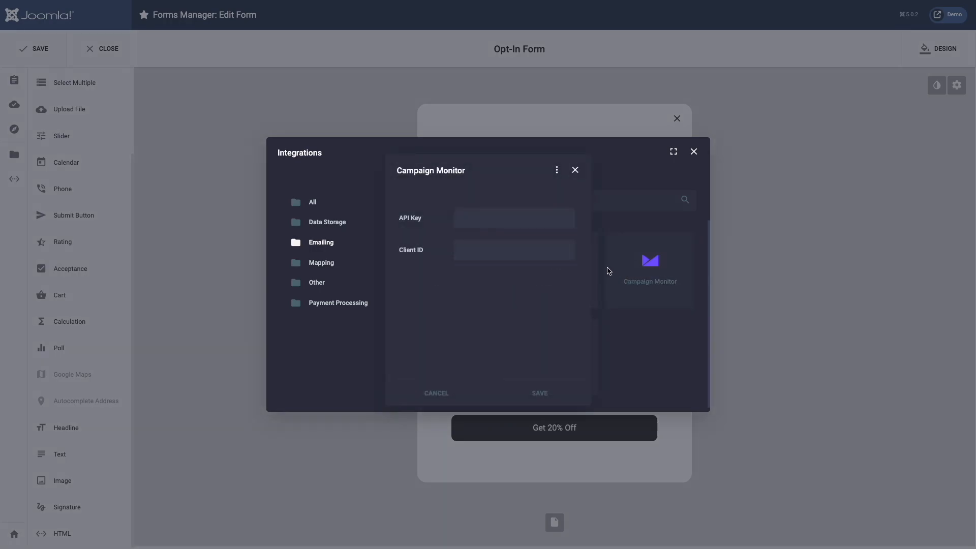
click(491, 217)
click(634, 329)
click(744, 349)
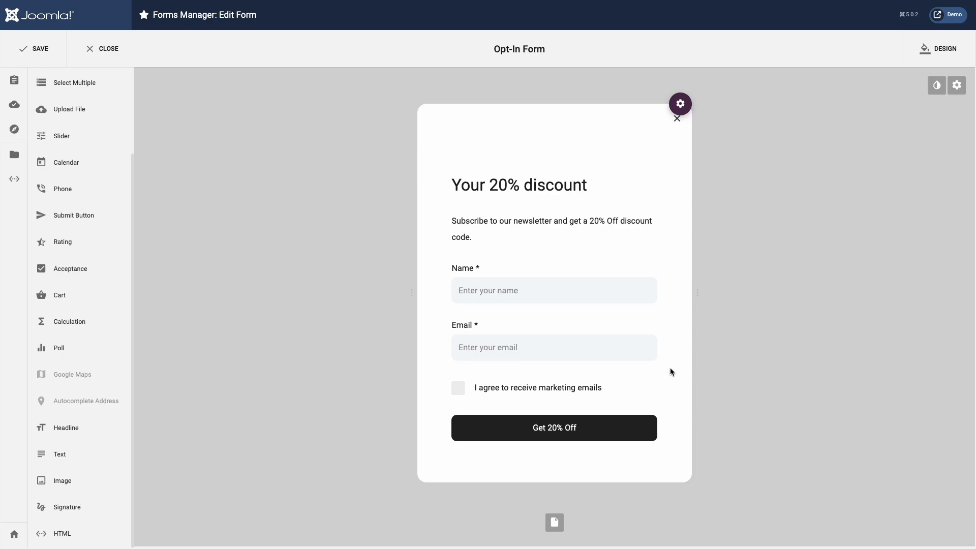
Set the subject of the submit button's customer email notification to "Thank you for subscribing"
click(629, 429)
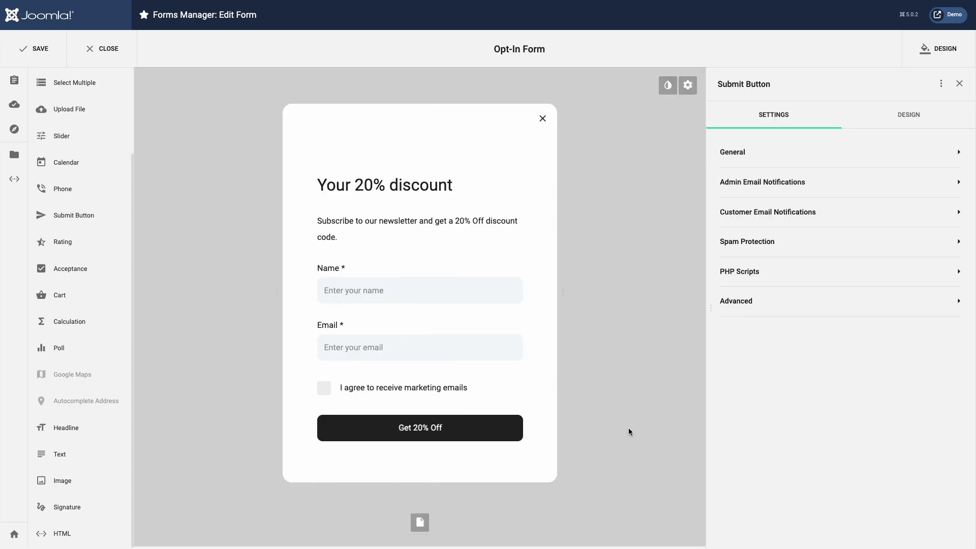
click(818, 216)
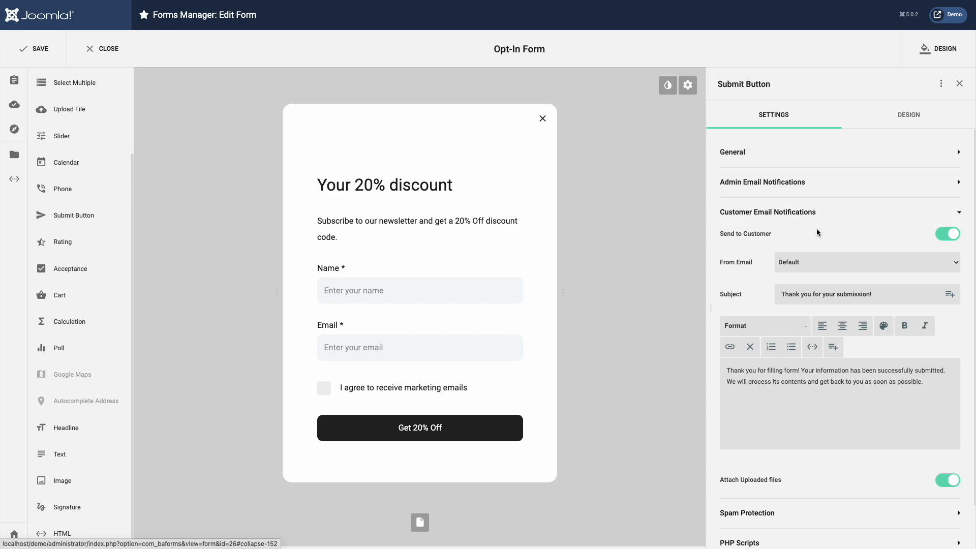
triple_click(836, 294)
text(Thank you for subscribing)
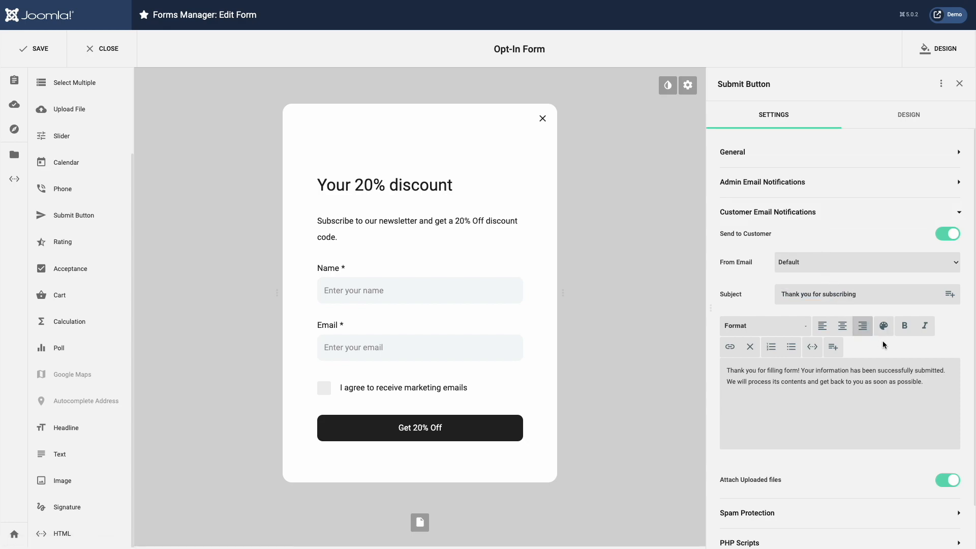
Replace the customer email's message with "Hello [Field ID=3], Thank you for subscribing – here is your coupon: FORMS-20" and save the form
triple_click(926, 385)
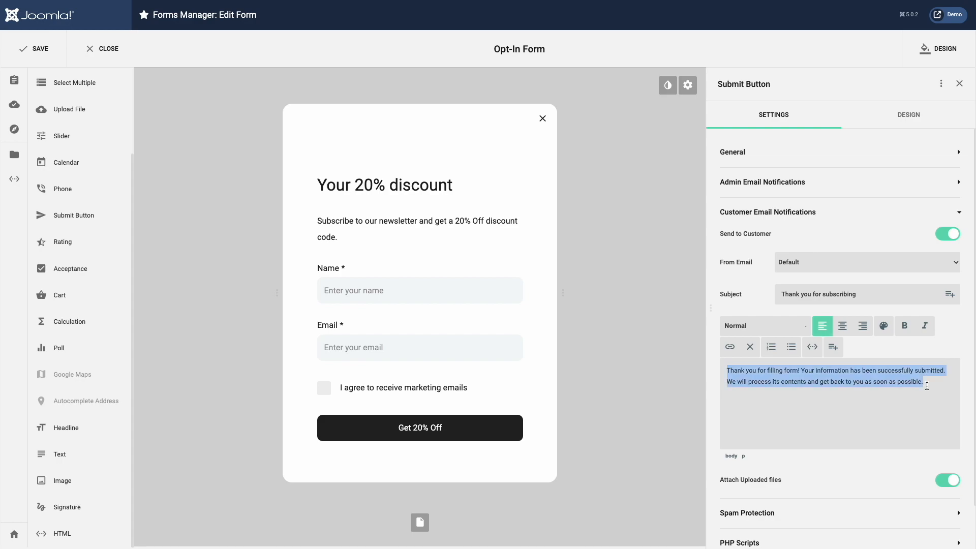
text(Hello)
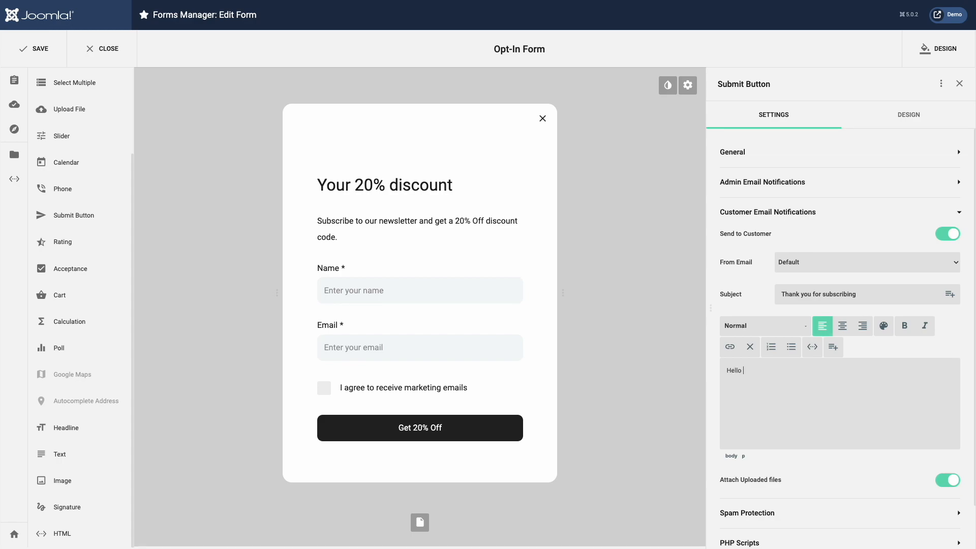
click(833, 347)
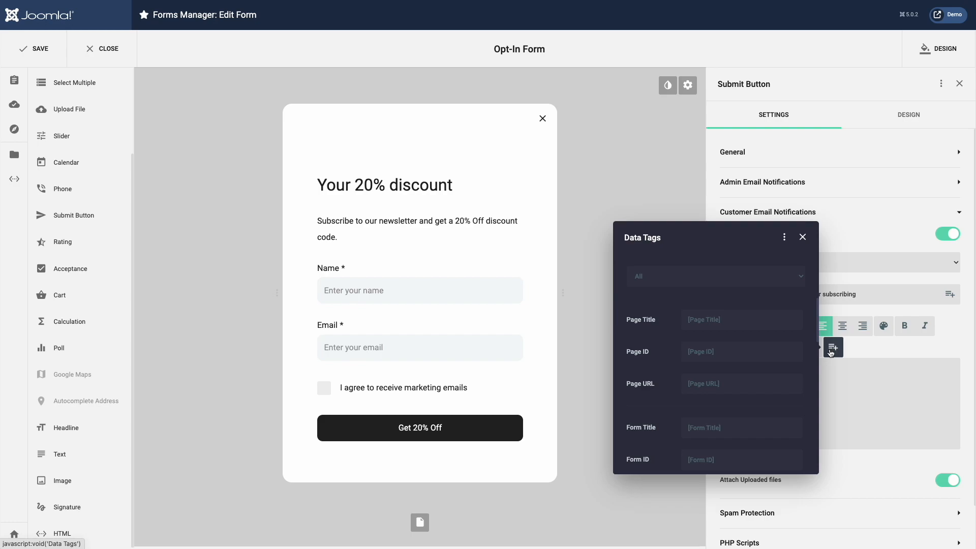
click(748, 278)
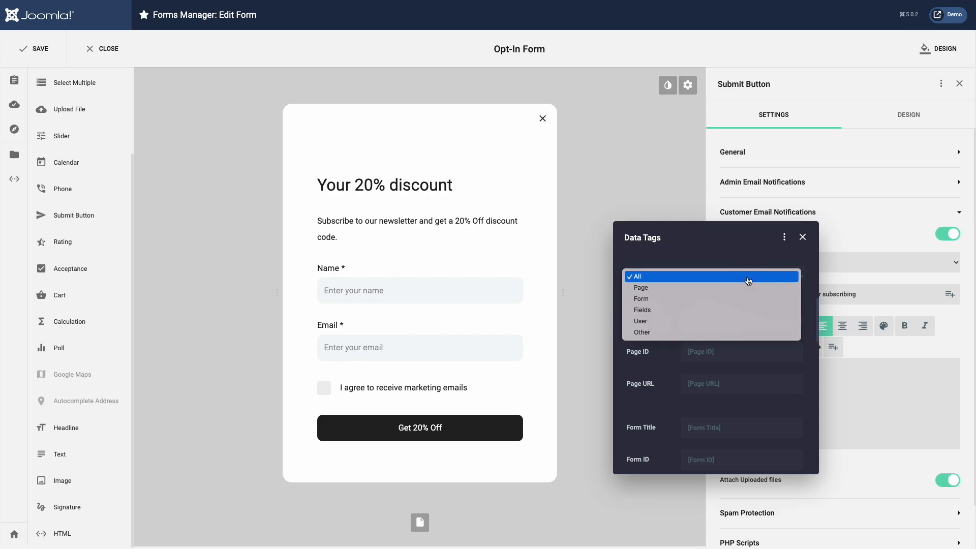
click(726, 309)
click(637, 352)
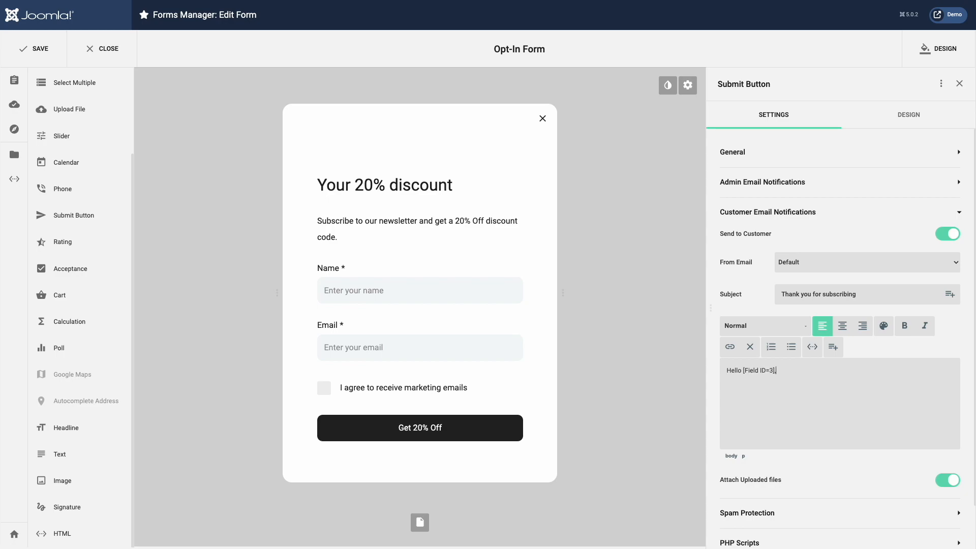
text(Thank you for subscribing – here is your coupon: FORMS-20)
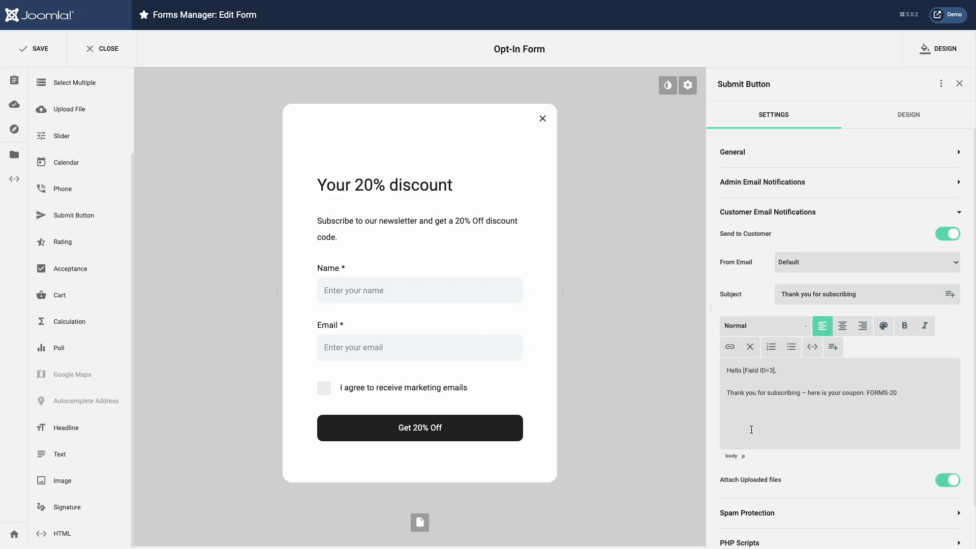
click(43, 56)
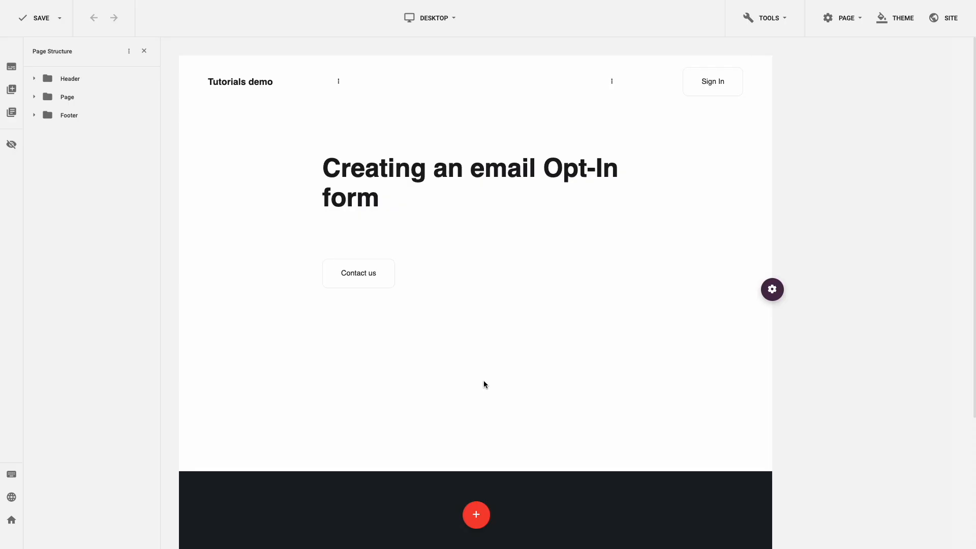
In the page editor, add a Balbooa Forms plugin with the Opt-In Form below the Contact us button and save the page
click(460, 290)
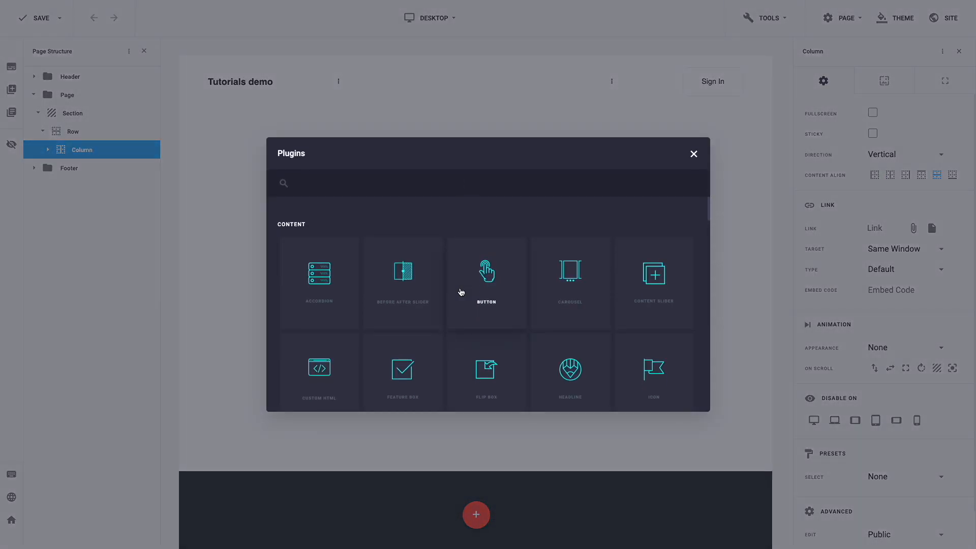
text(forms)
click(319, 295)
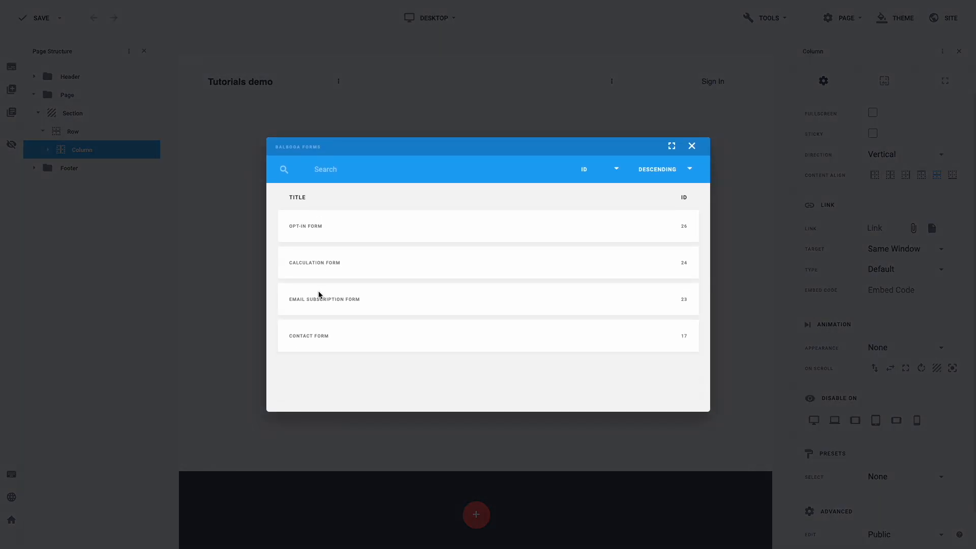
click(310, 236)
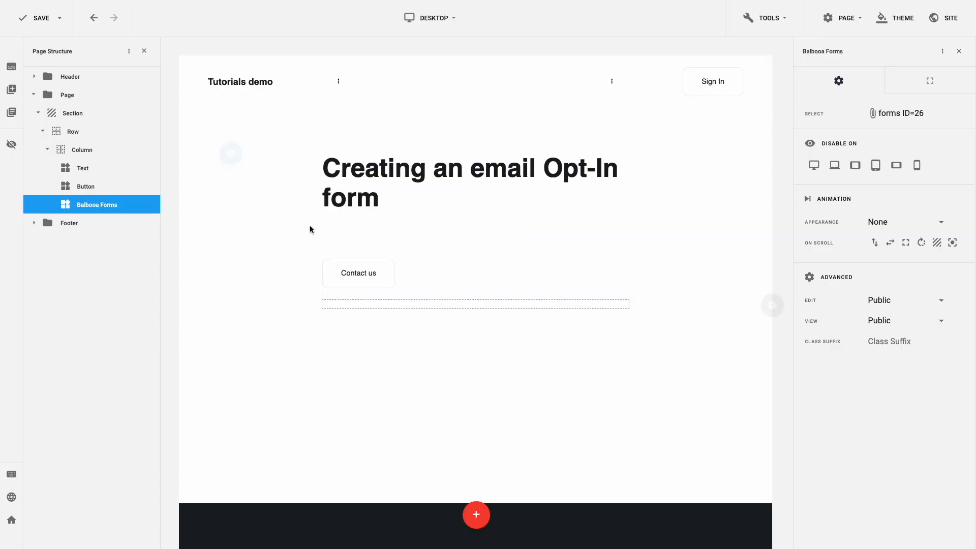
click(26, 18)
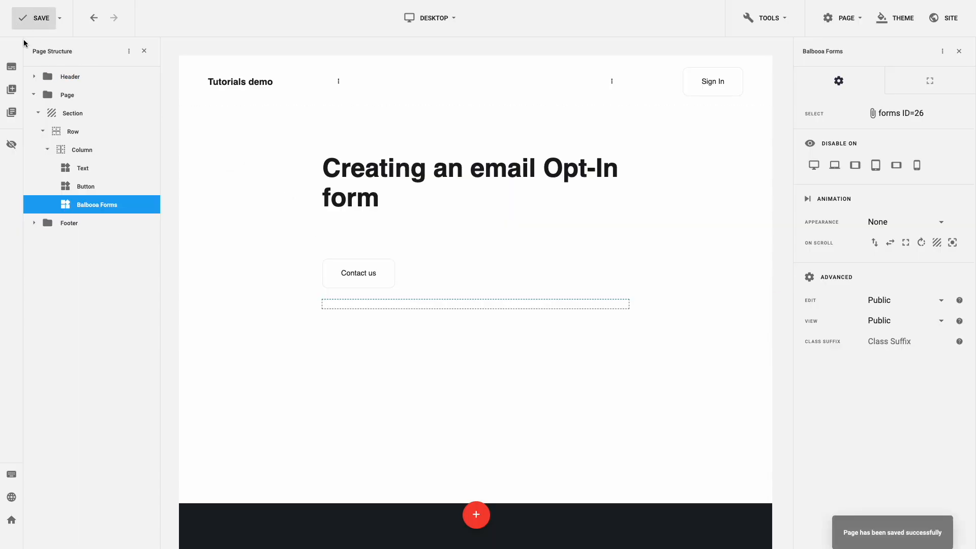
View the live page and trigger the discount popup on it
click(18, 491)
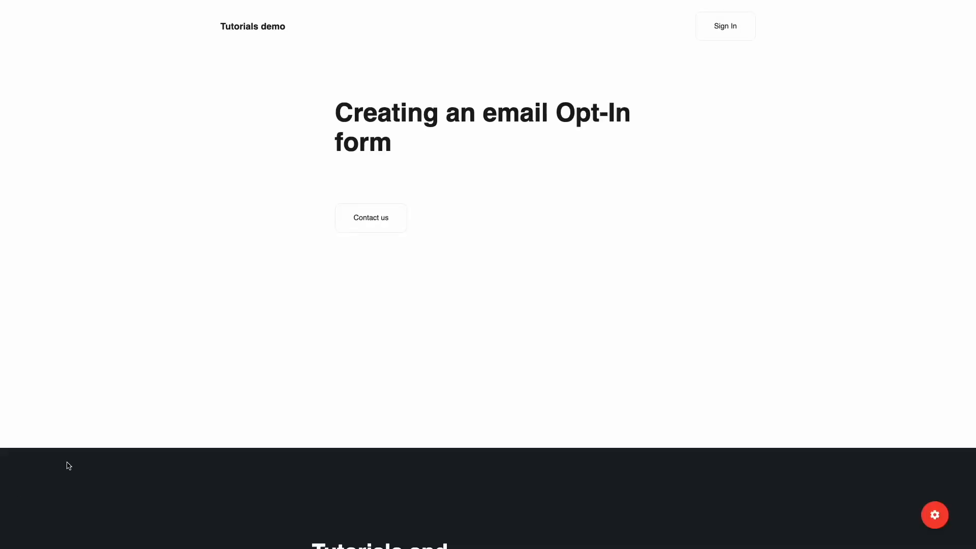
scroll(196, 361, down, 1)
scroll(196, 362, down, 1)
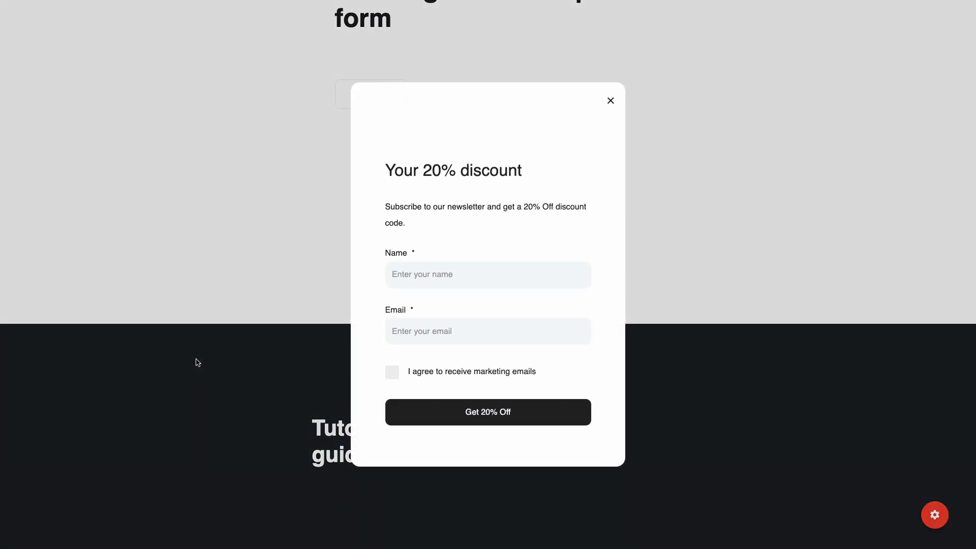
Fill in the popup's name and email fields with the test subscriber's first name and email address
click(477, 274)
text(Mike)
click(469, 331)
text(mail@mail.com)
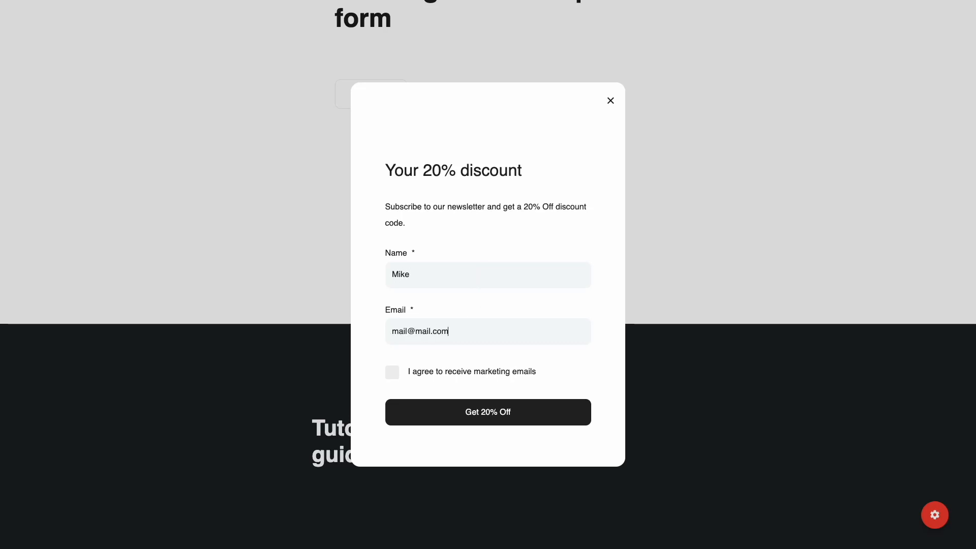